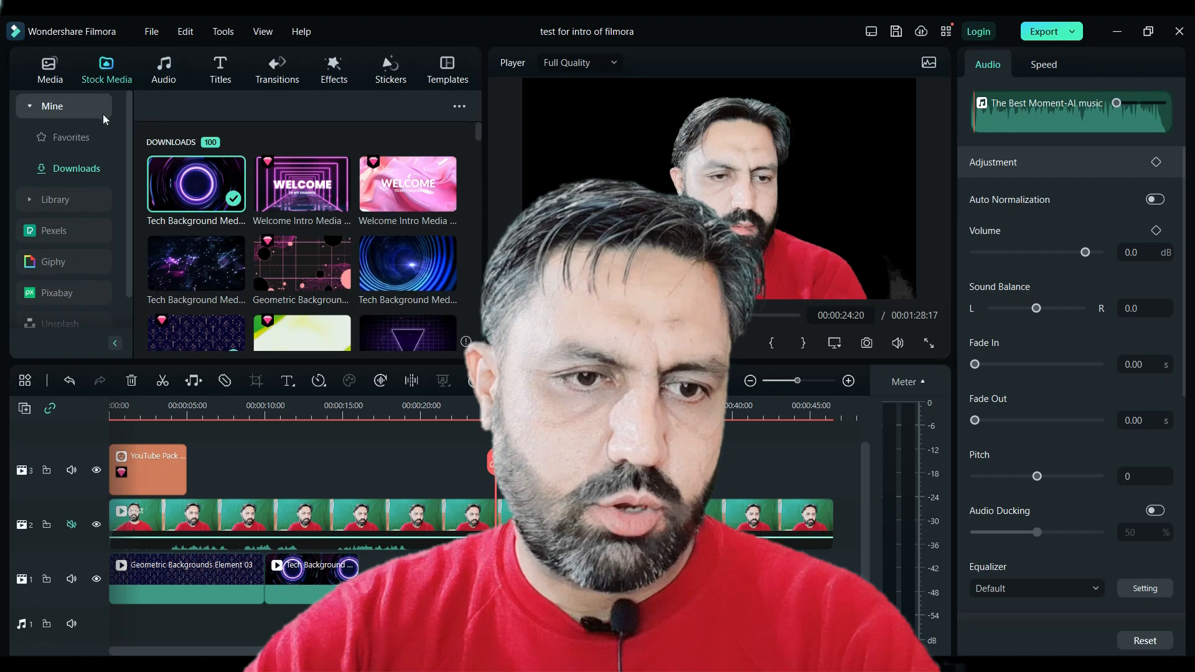
- Browse the stock media library categories and the downloaded media
left_click(73, 199)
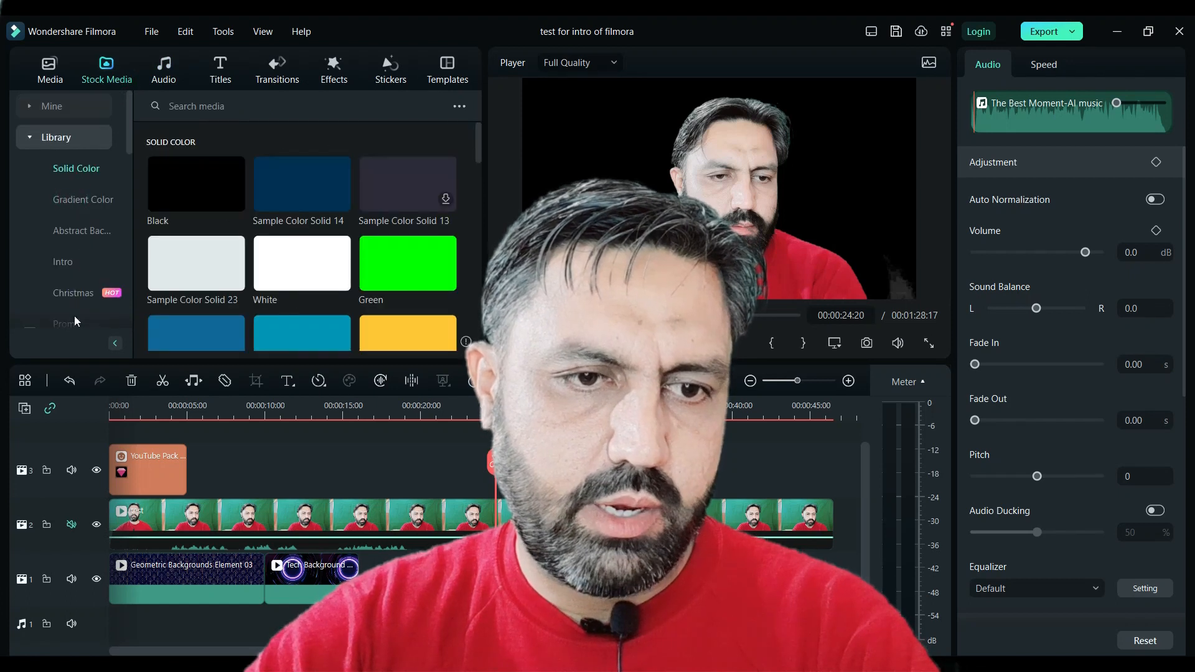
left_click(84, 202)
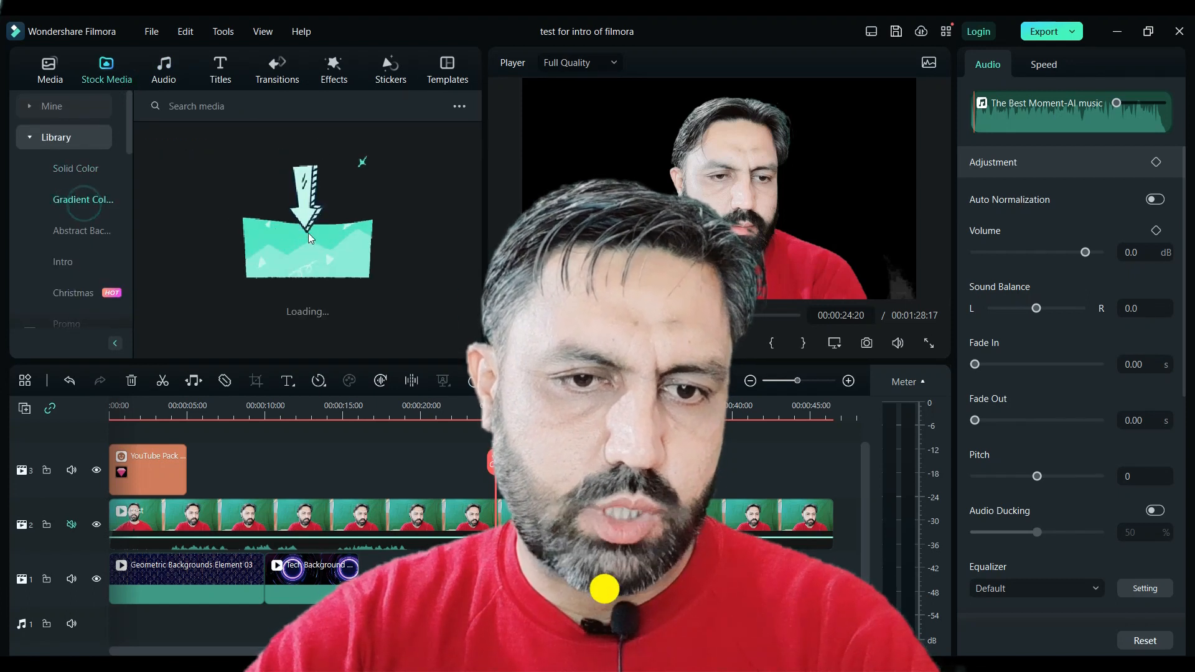
left_click(62, 261)
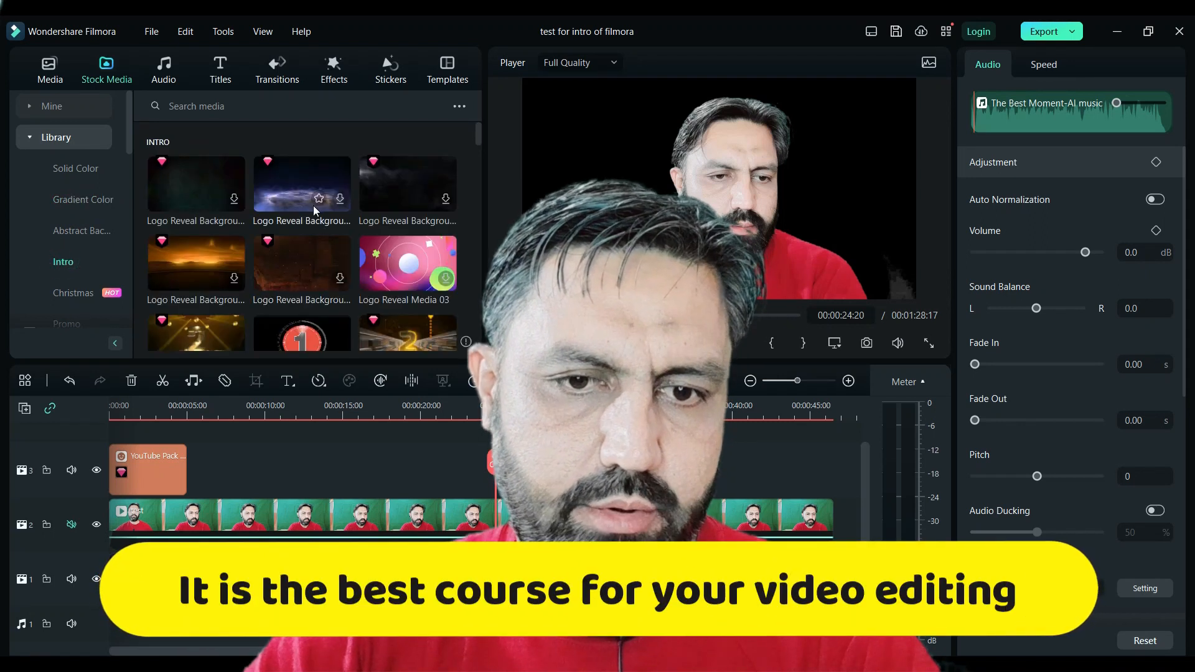
left_click(57, 107)
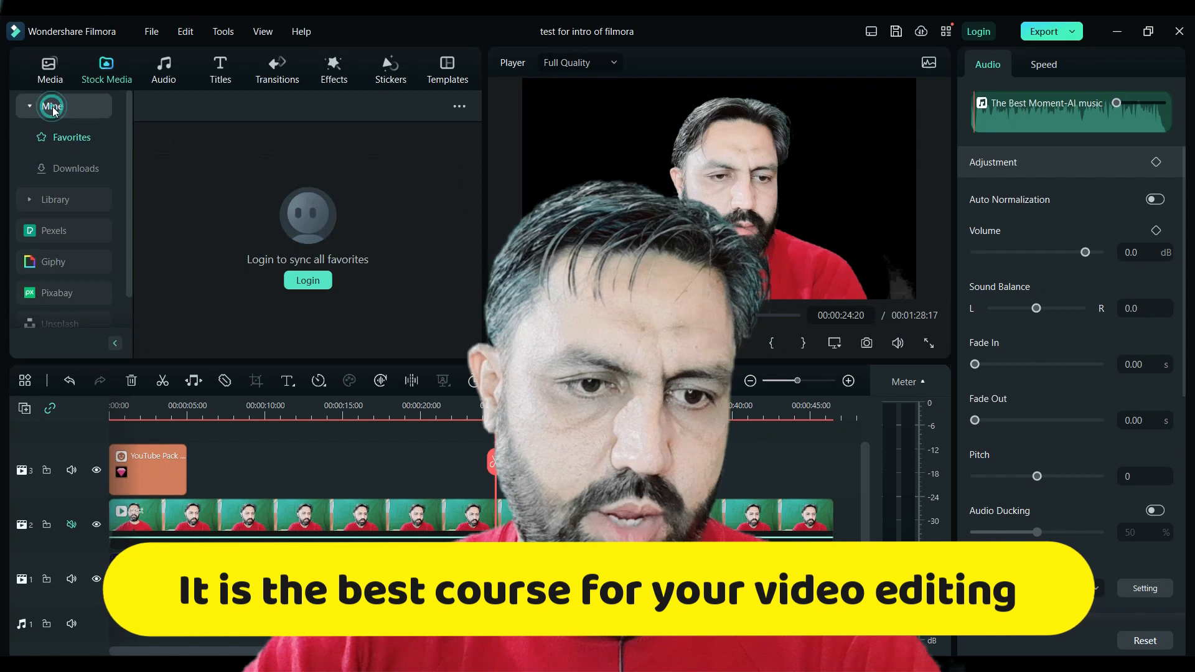
left_click(76, 168)
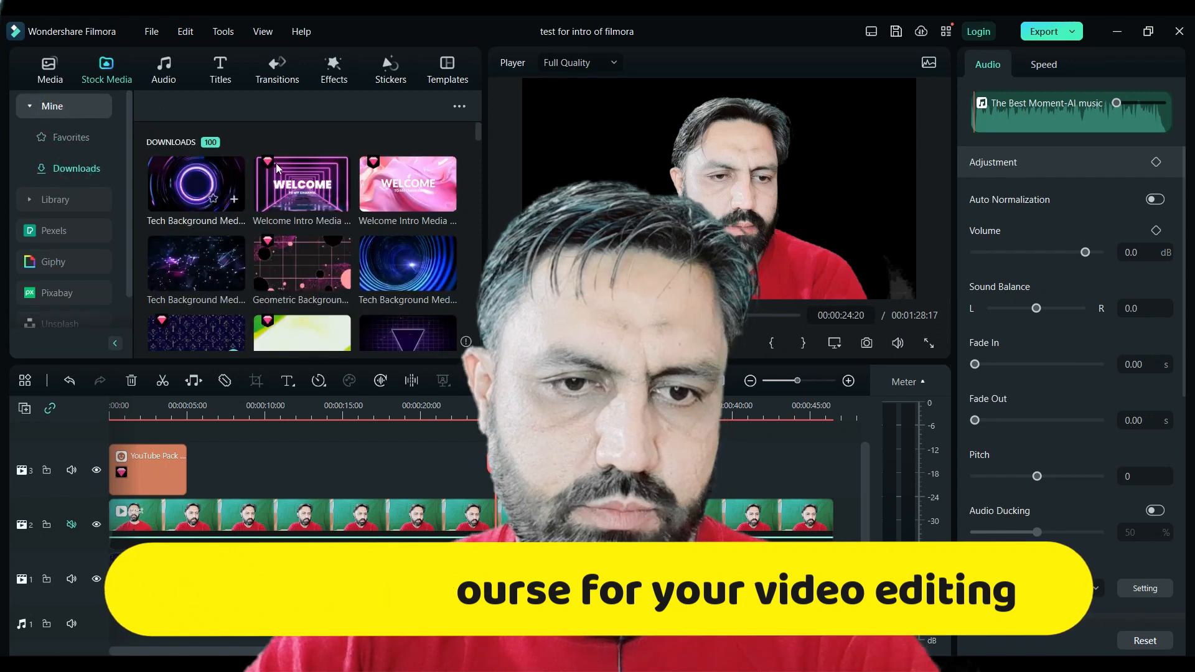
- Add the Retro BG Media 11 background from downloads to track 1 after the existing background clips
scroll(377, 232, "down", 2)
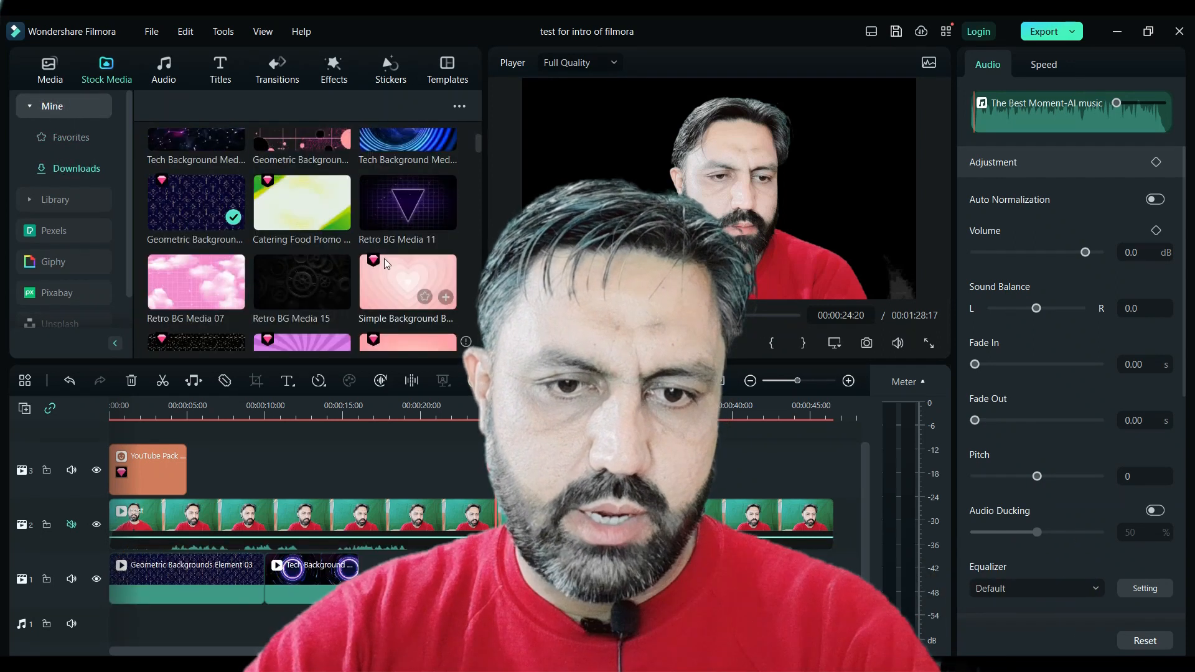
left_click_drag(377, 195, 517, 576)
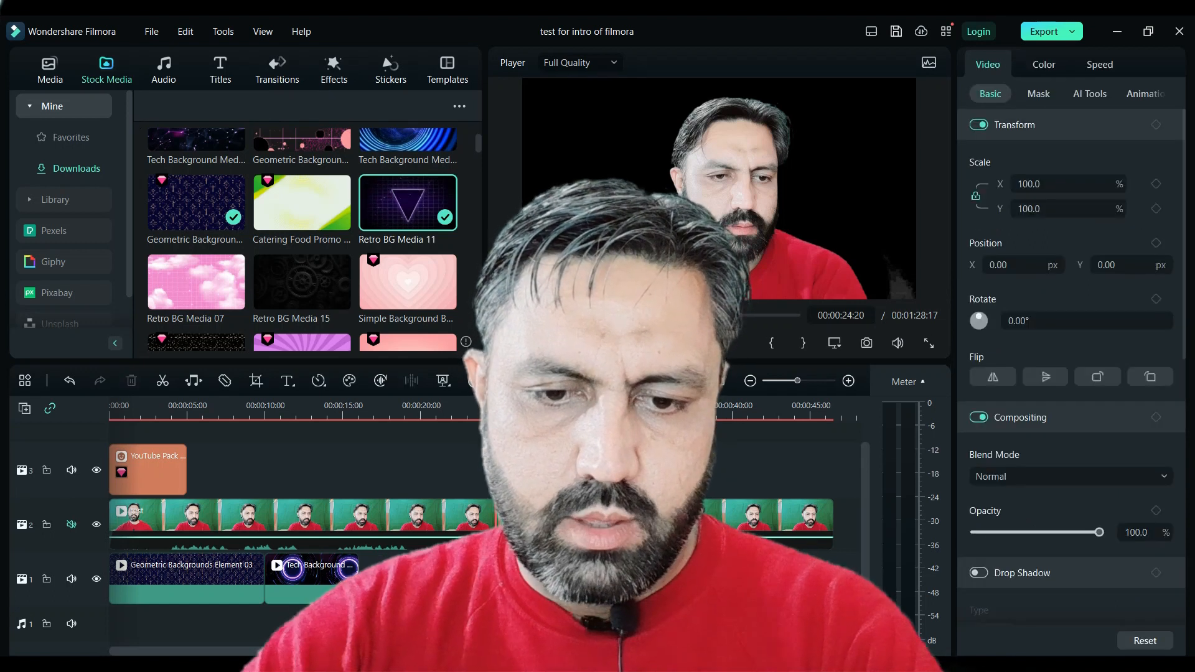
left_click_drag(604, 576, 598, 576)
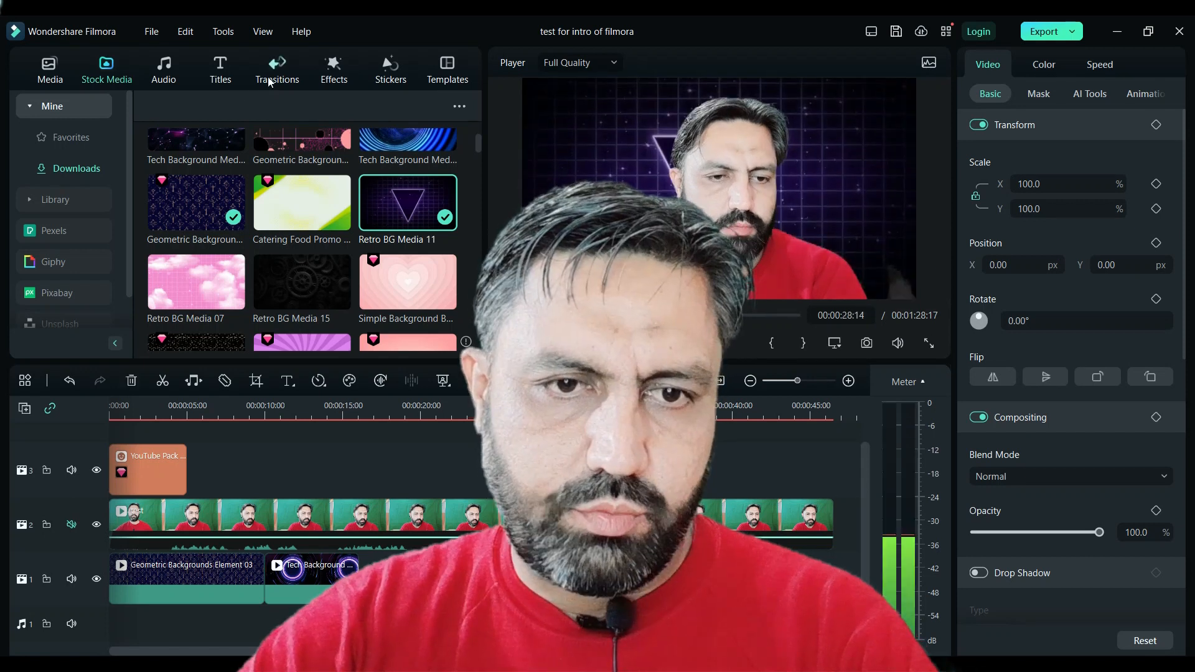
- Apply the Beam Flow 6 effect to the presenter video clip on track 2 and play the preview
left_click(274, 75)
left_click(334, 71)
scroll(333, 243, "down", 3)
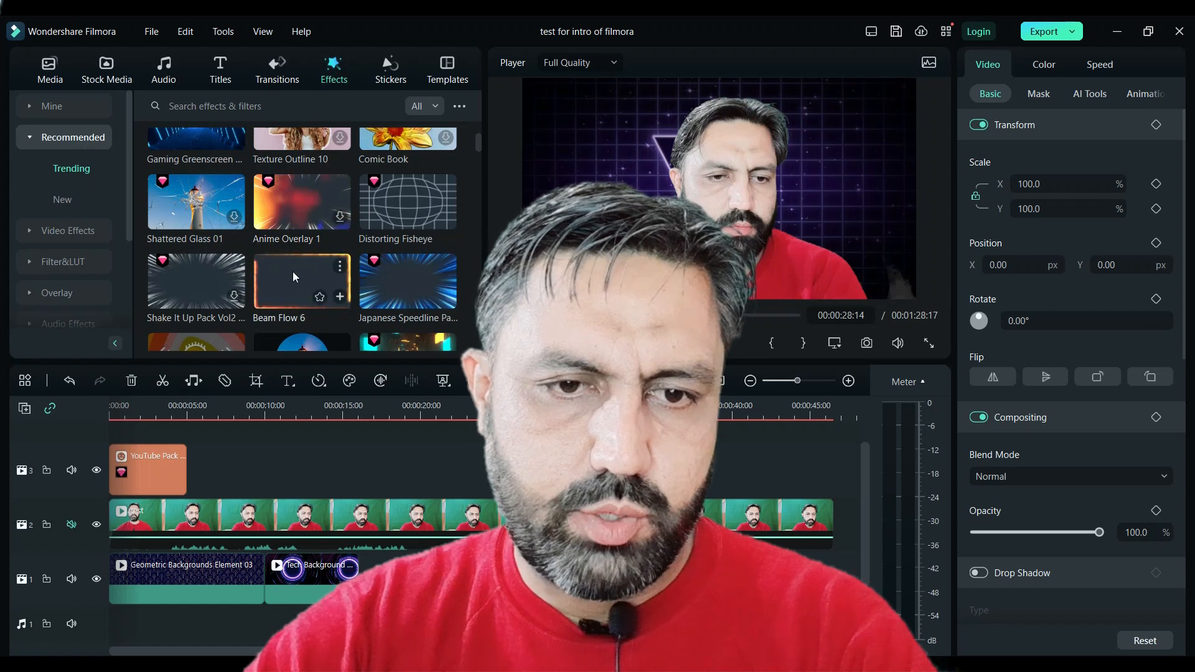
left_click(295, 277)
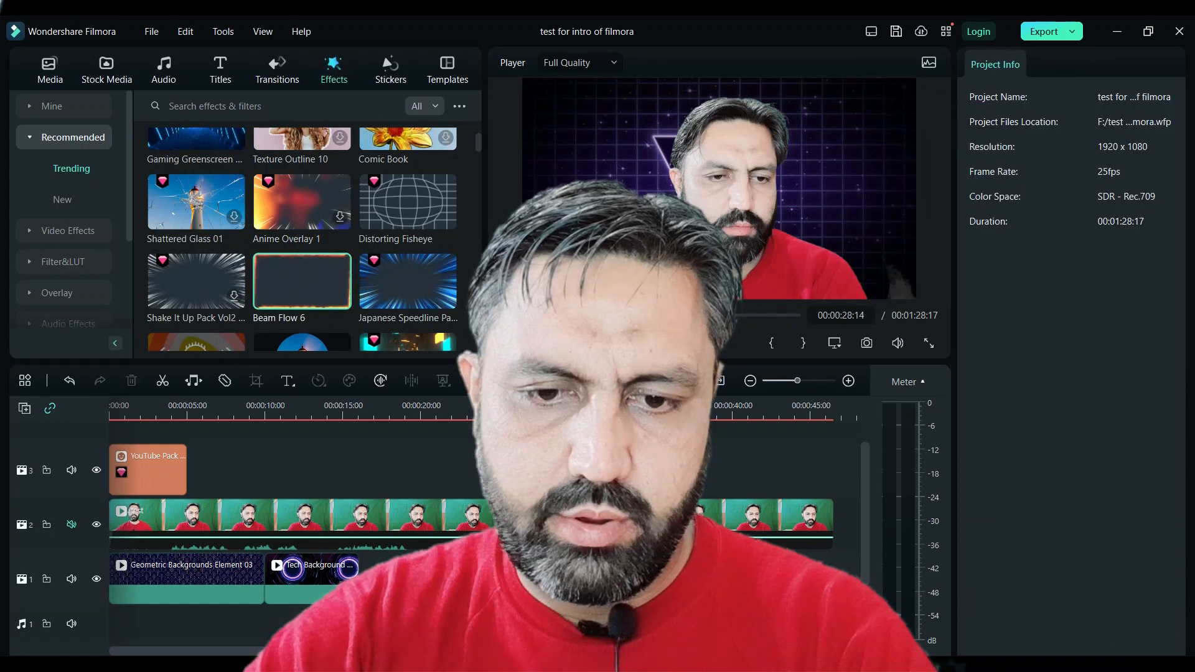
left_click_drag(295, 277, 573, 523)
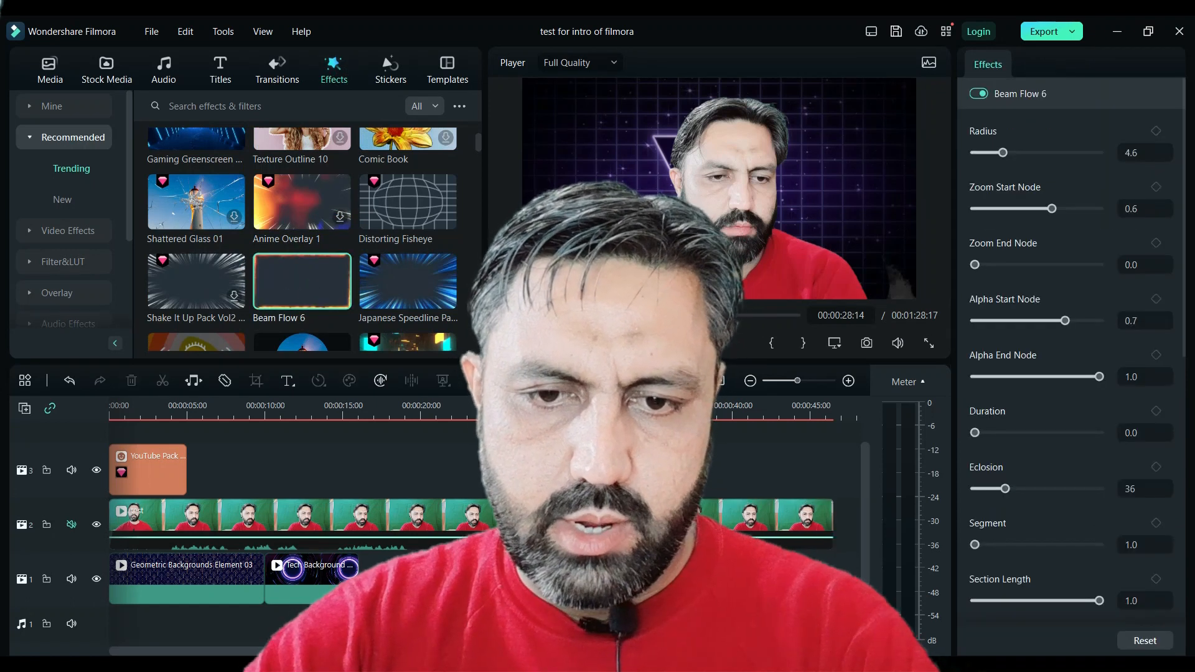
key("space")
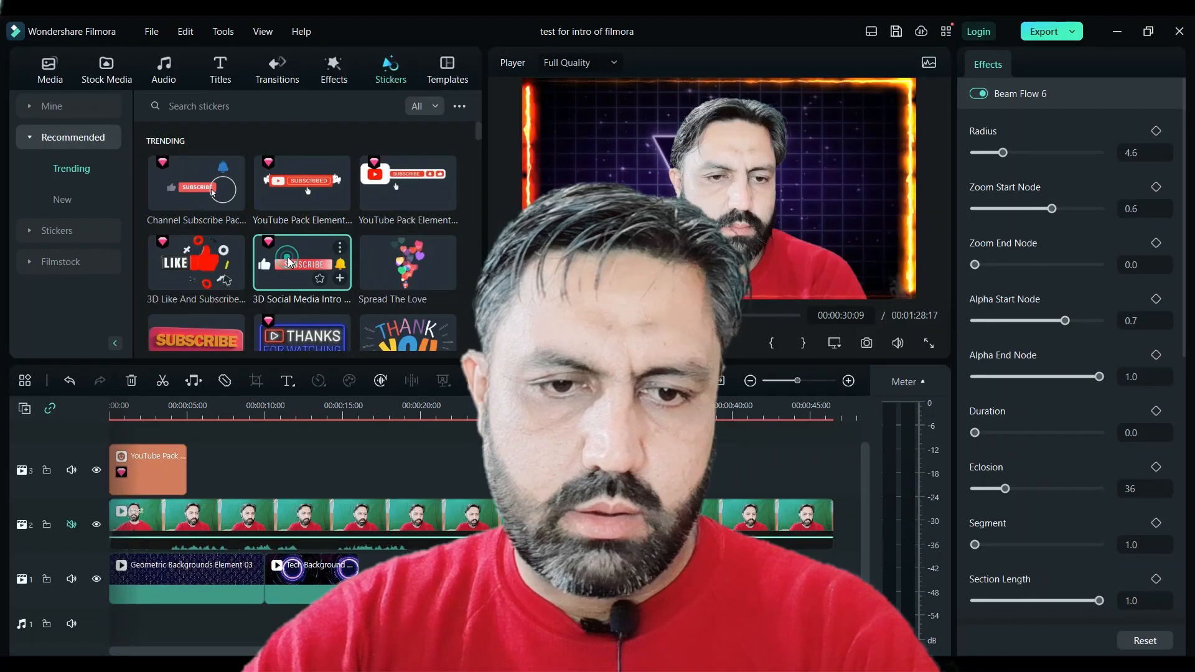
- Add the 3D Social Media Intro sticker to the timeline and resize it to about 57% in the frame's upper-left corner
left_click_drag(288, 261, 635, 471)
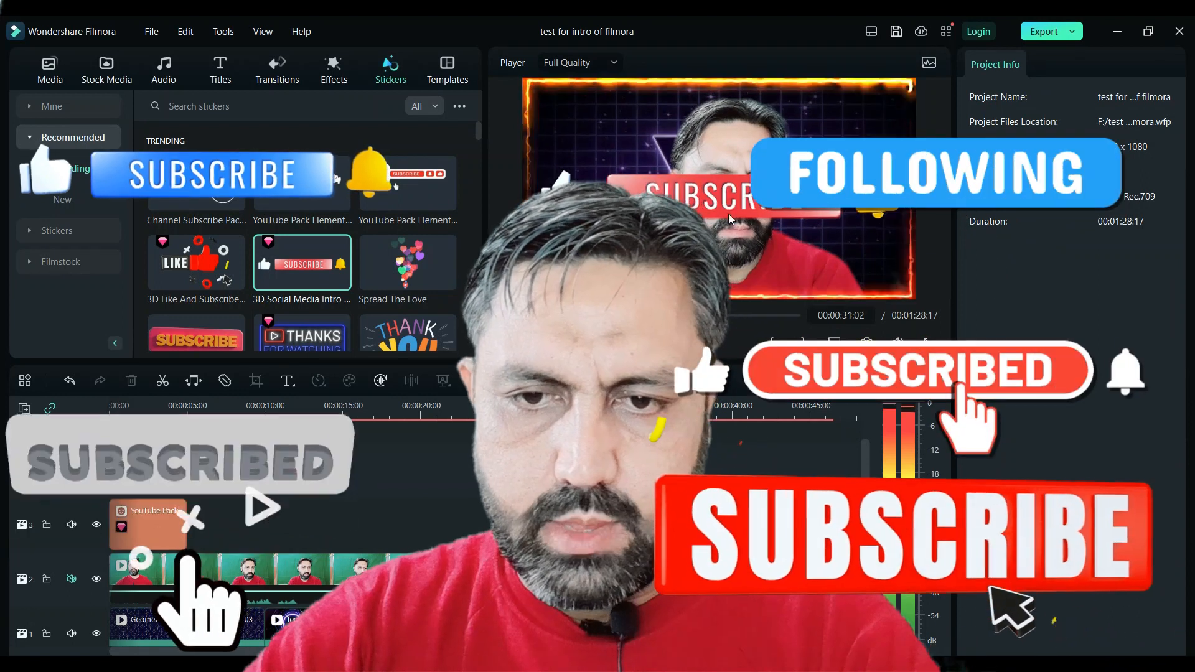
left_click(734, 204)
left_click_drag(917, 150, 746, 184)
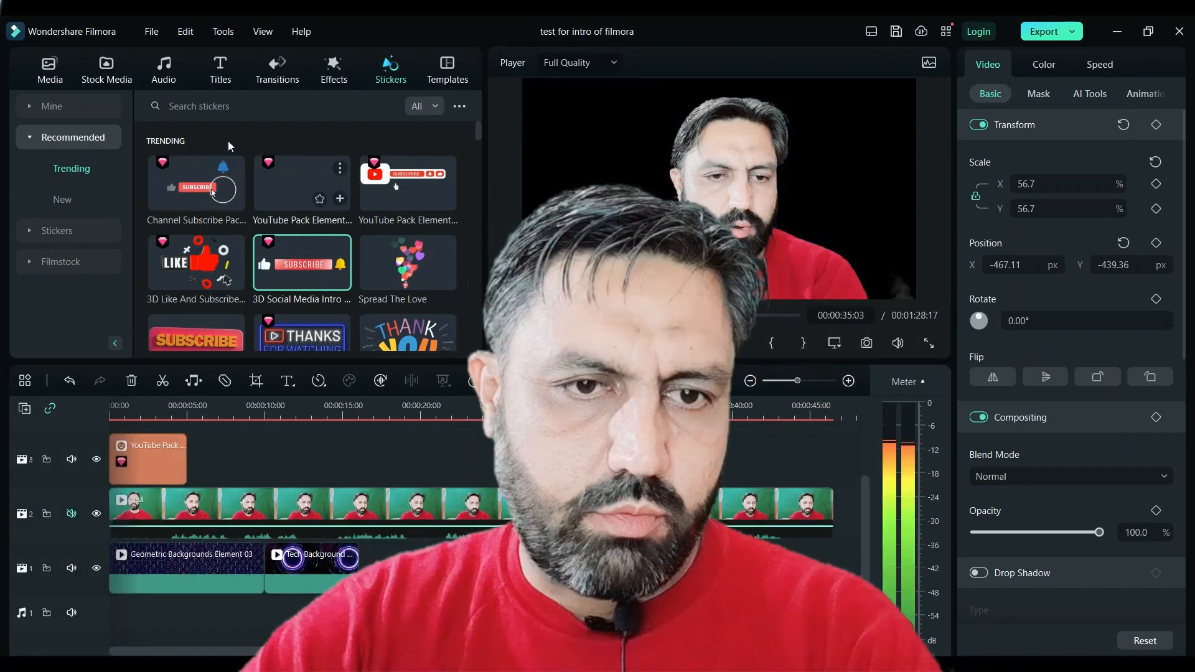
- Browse the title categories and the downloaded titles
left_click(219, 80)
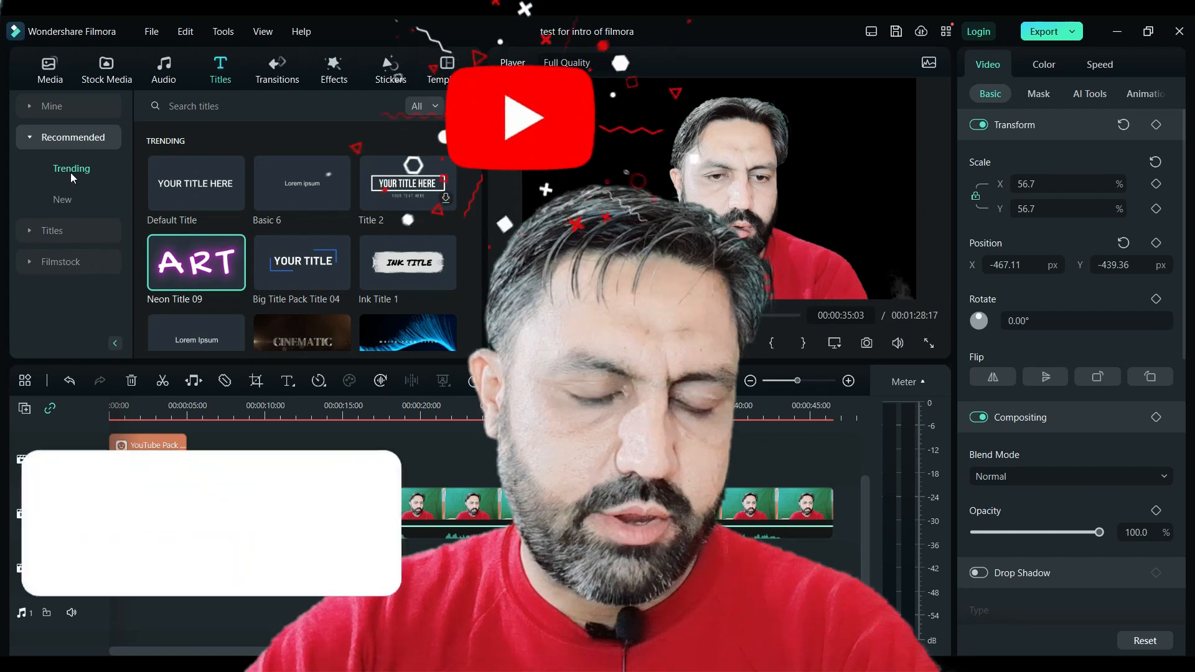
left_click(52, 200)
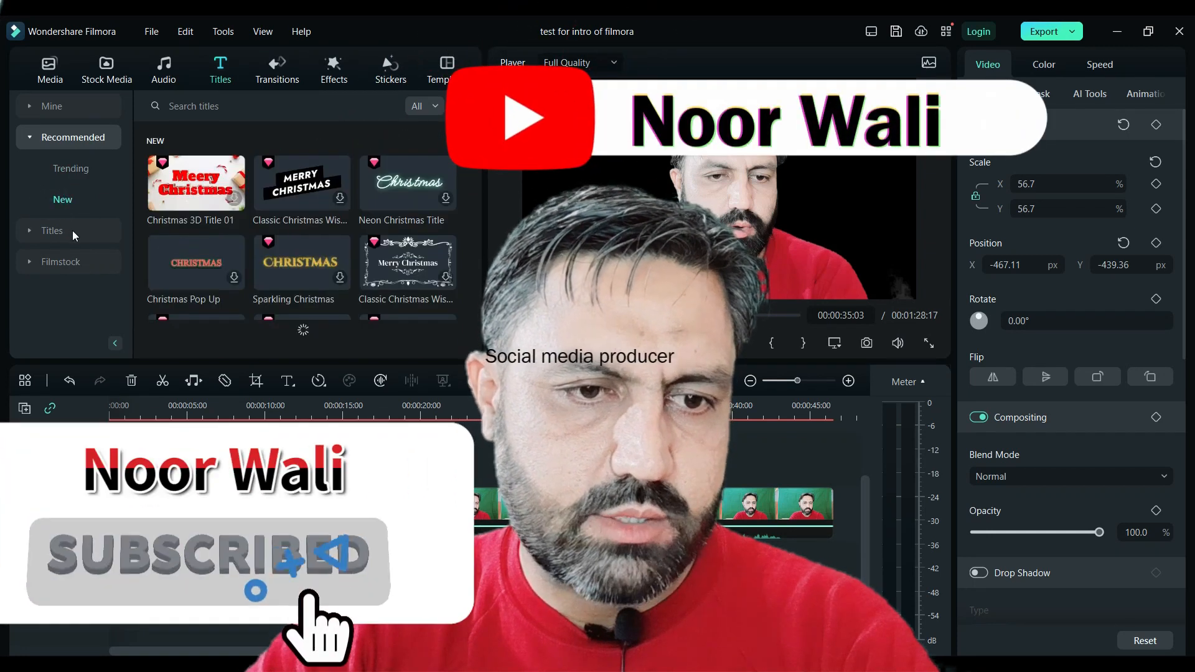
left_click(65, 233)
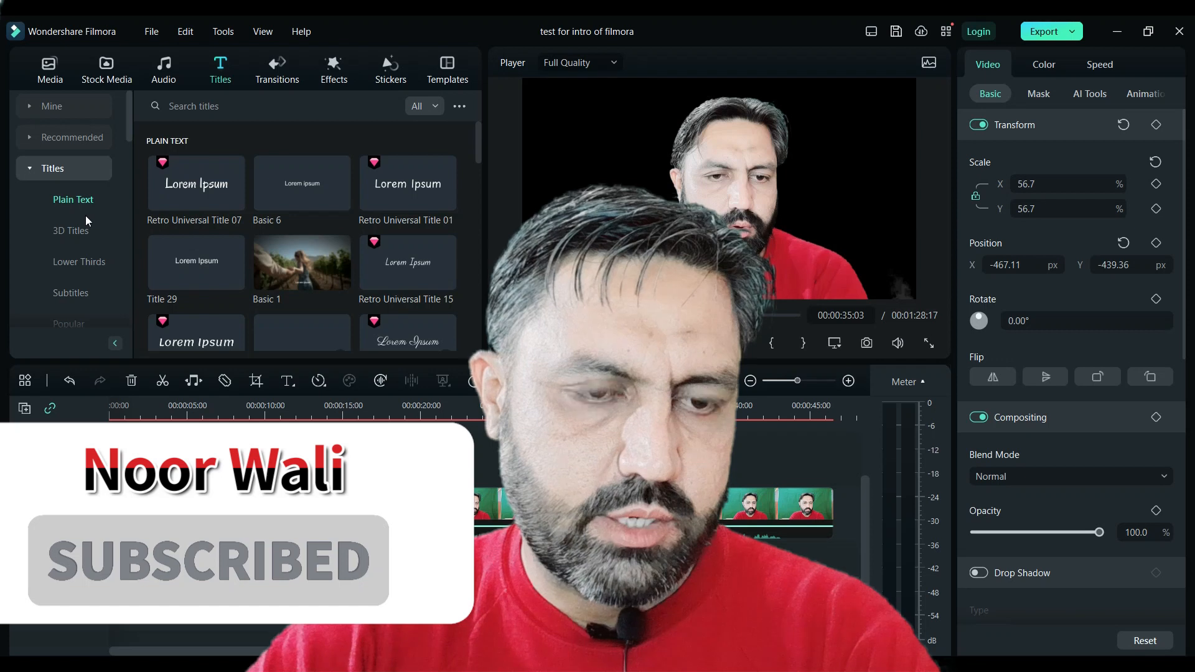
left_click(76, 234)
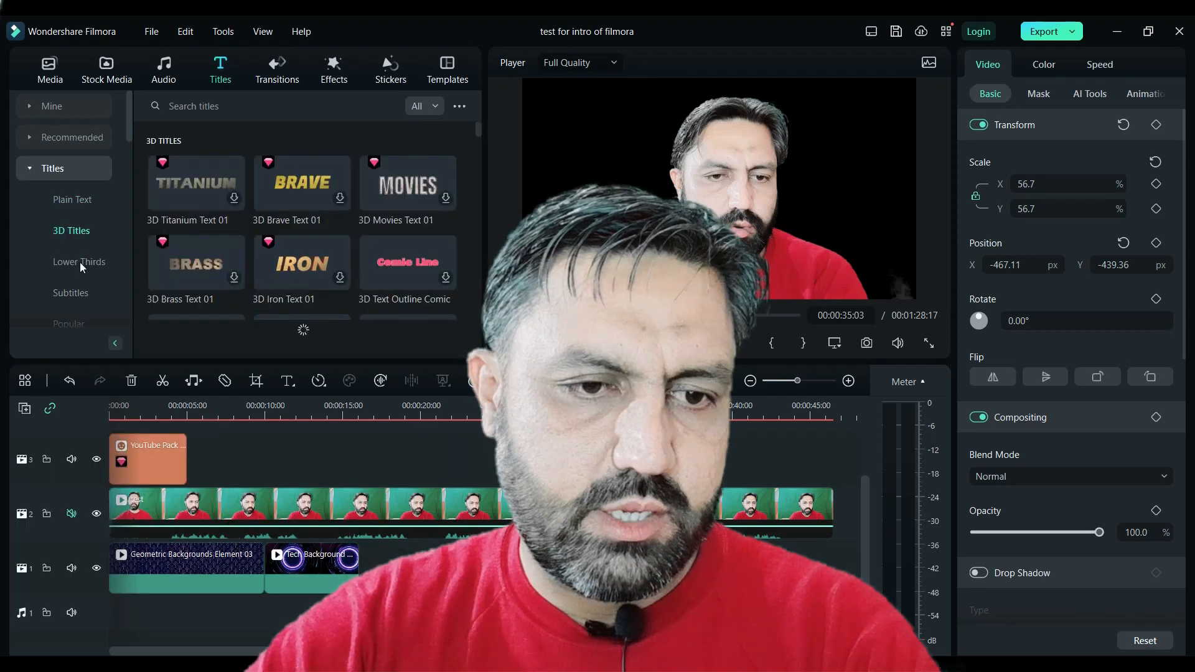
left_click(79, 262)
scroll(77, 275, "down", 2)
left_click(74, 198)
left_click(70, 298)
scroll(68, 231, "down", 2)
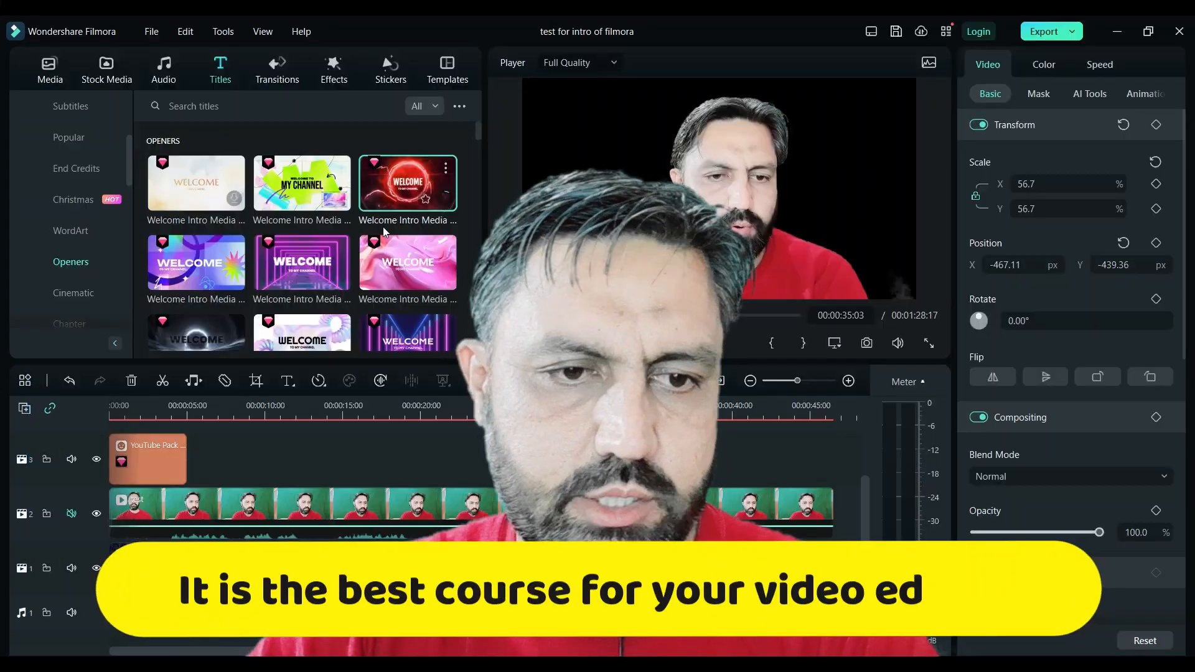
scroll(101, 218, "up", 3)
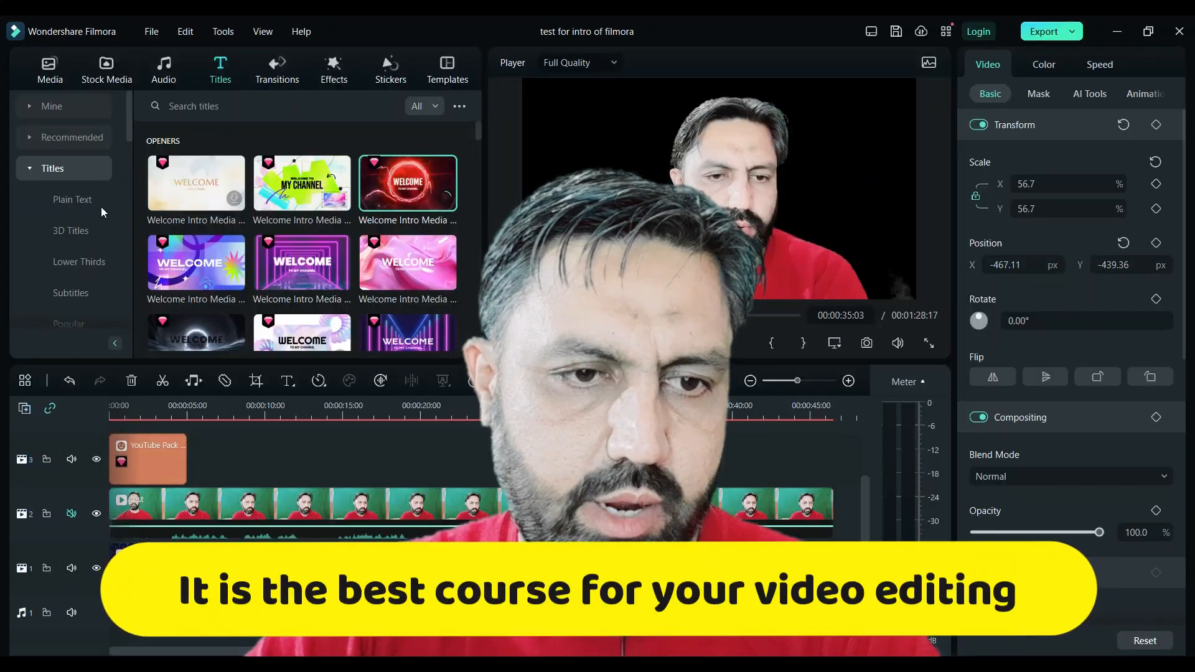
left_click(57, 107)
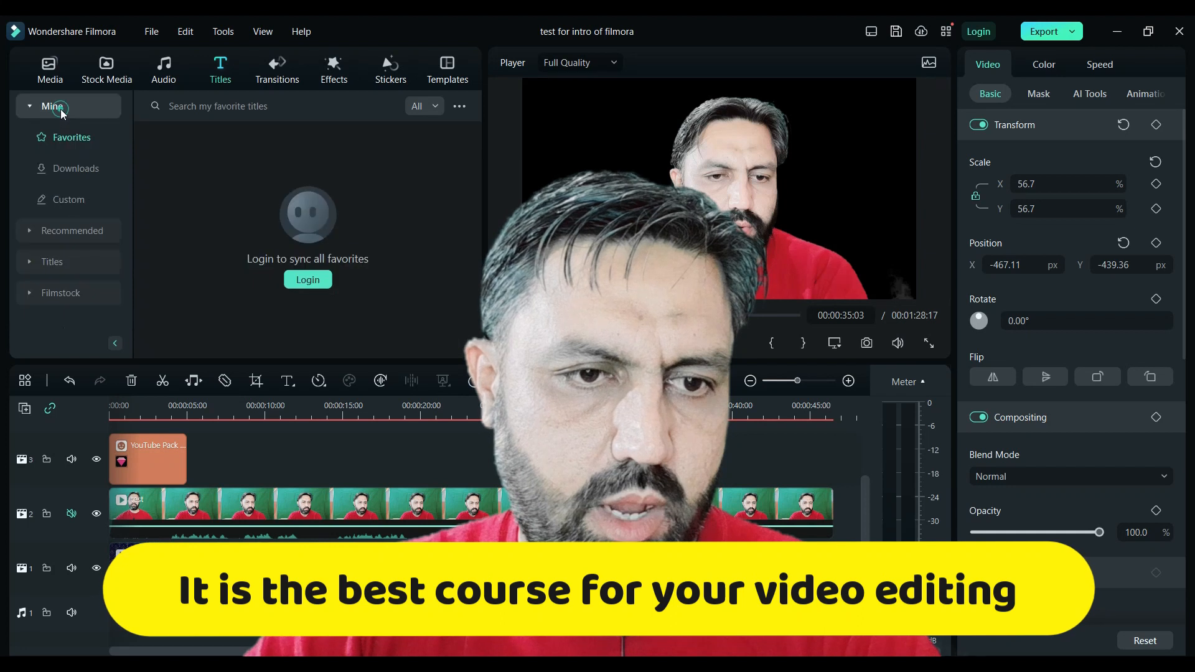
left_click(88, 171)
- Add the Celebration of Thanks title from downloads to track 3 at about 00:00:36 and select it
scroll(358, 232, "down", 3)
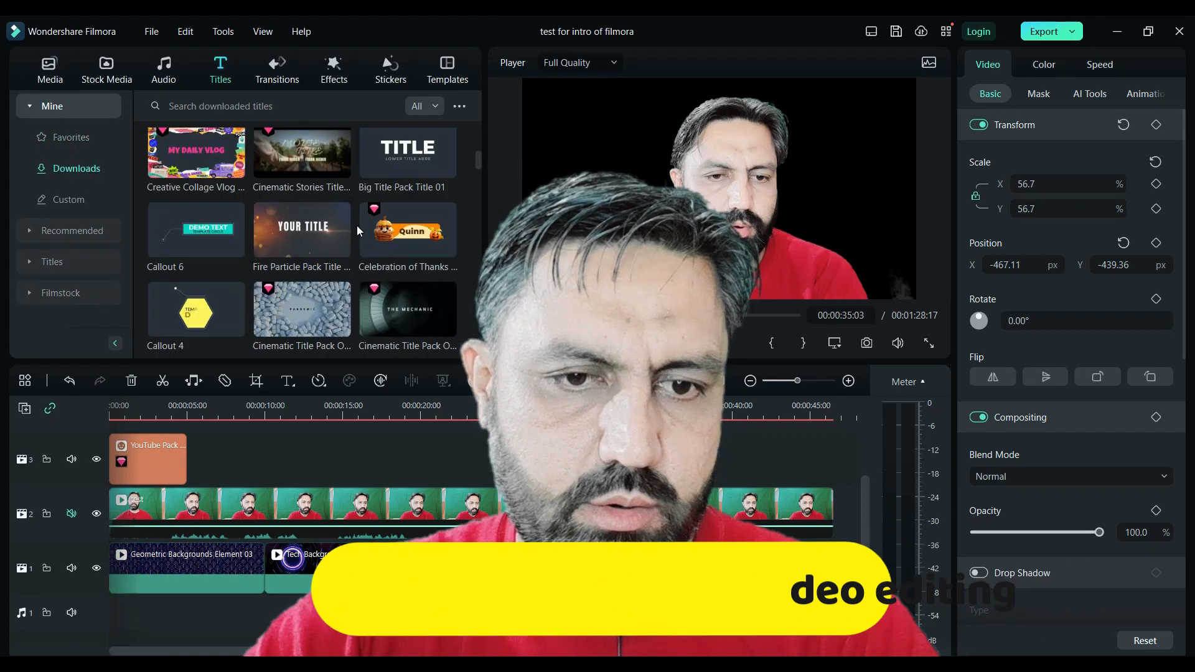
left_click(390, 216)
left_click_drag(390, 216, 661, 459)
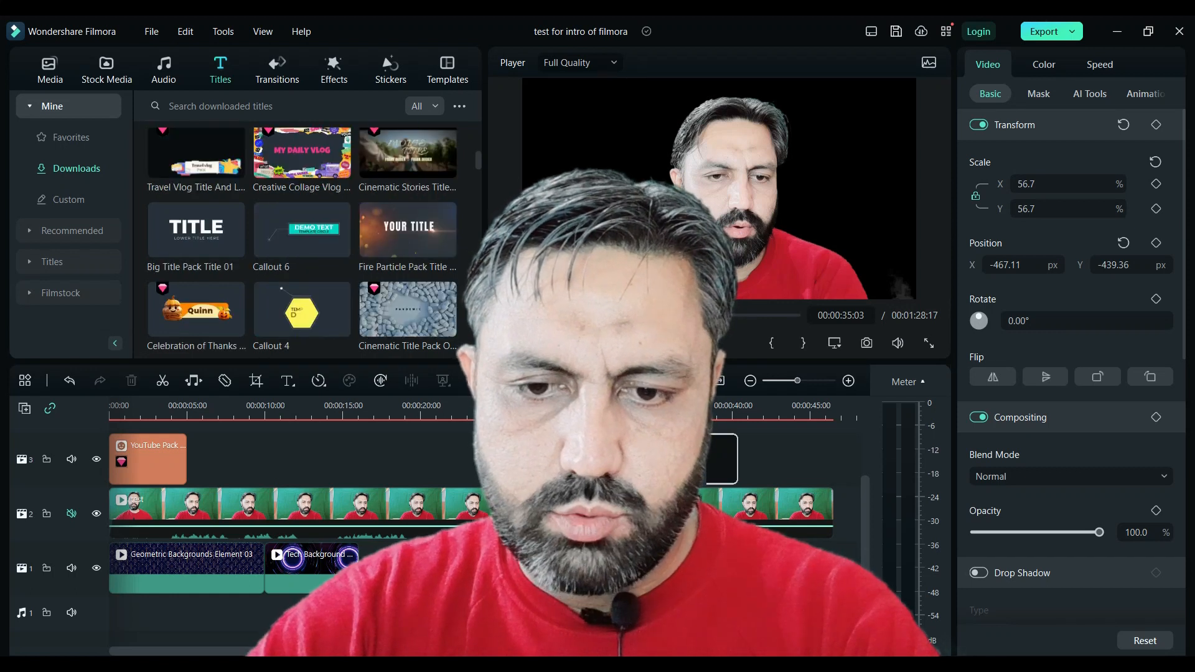
left_click(672, 513)
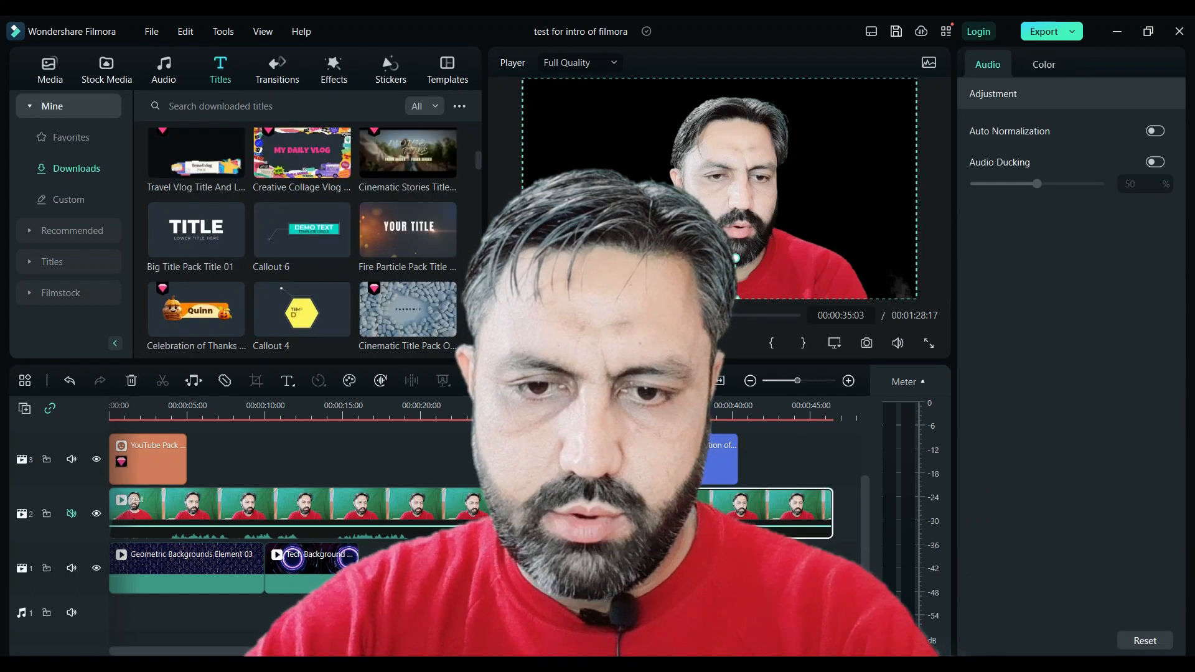
left_click(672, 460)
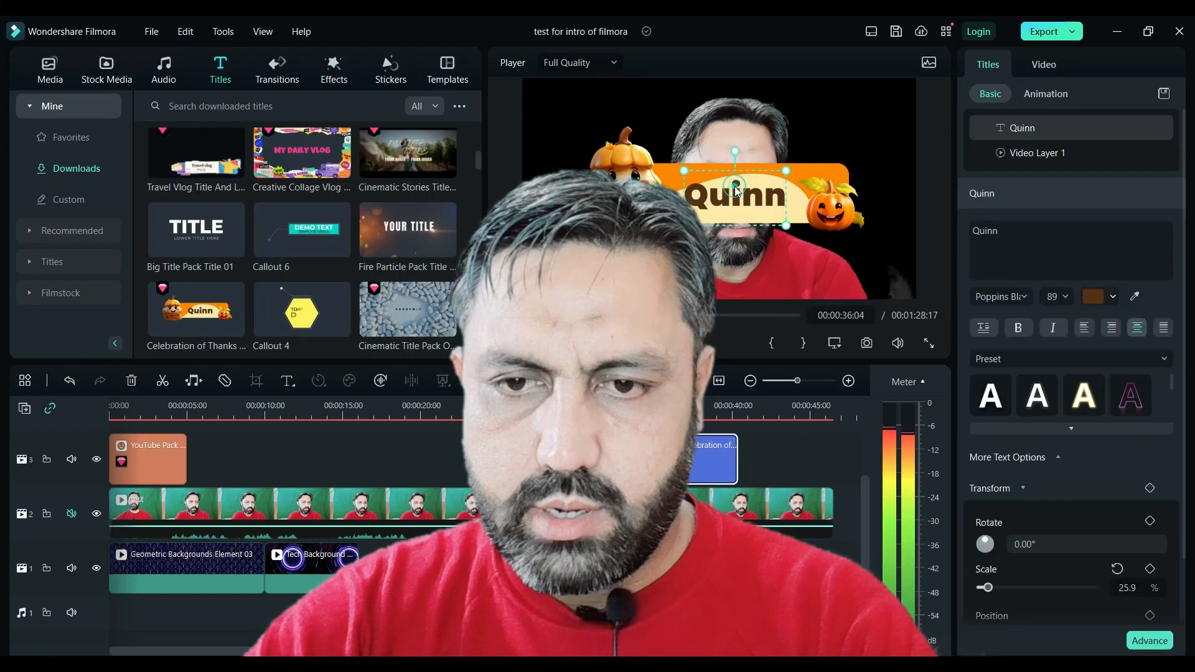
- Replace the title text with the presenter's name and move the title's banner and text lower in the frame
double_click(1043, 232)
type("Noor Wali")
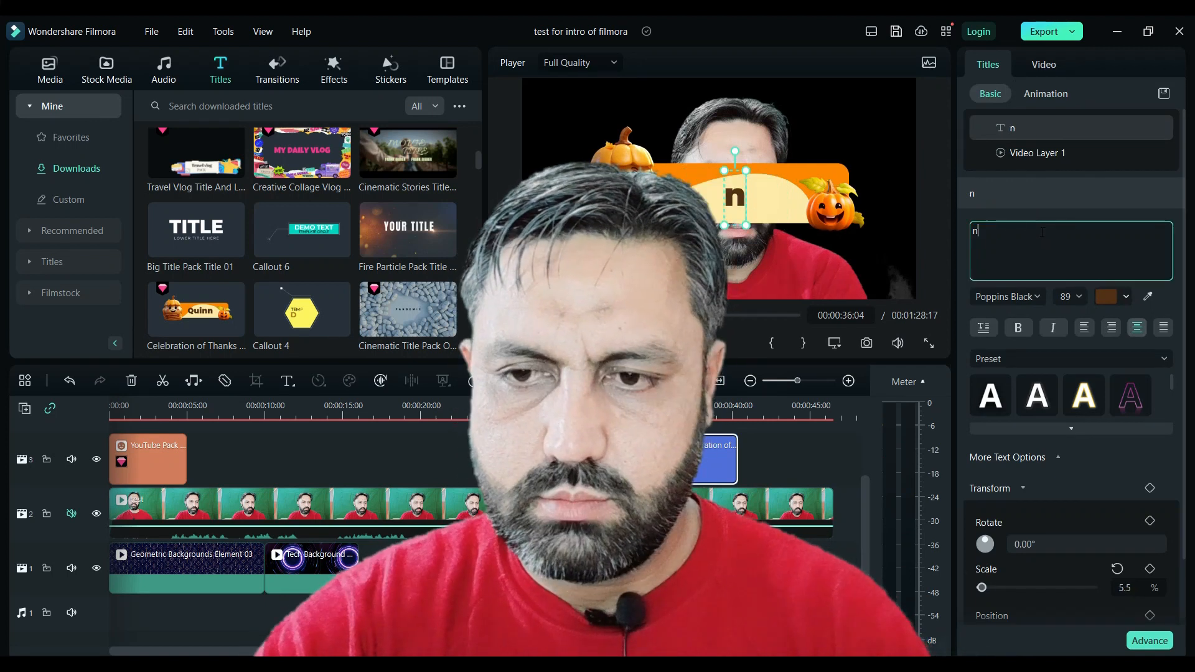
left_click(635, 175)
left_click_drag(635, 174, 591, 246)
left_click(688, 197)
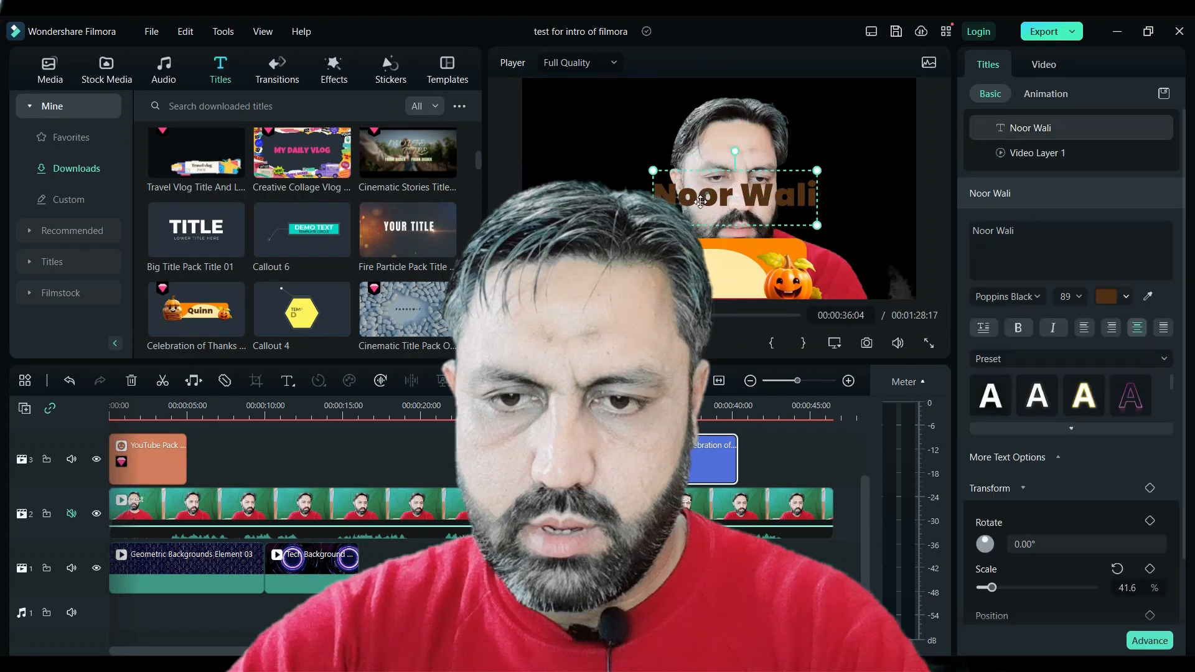
left_click_drag(700, 201, 662, 258)
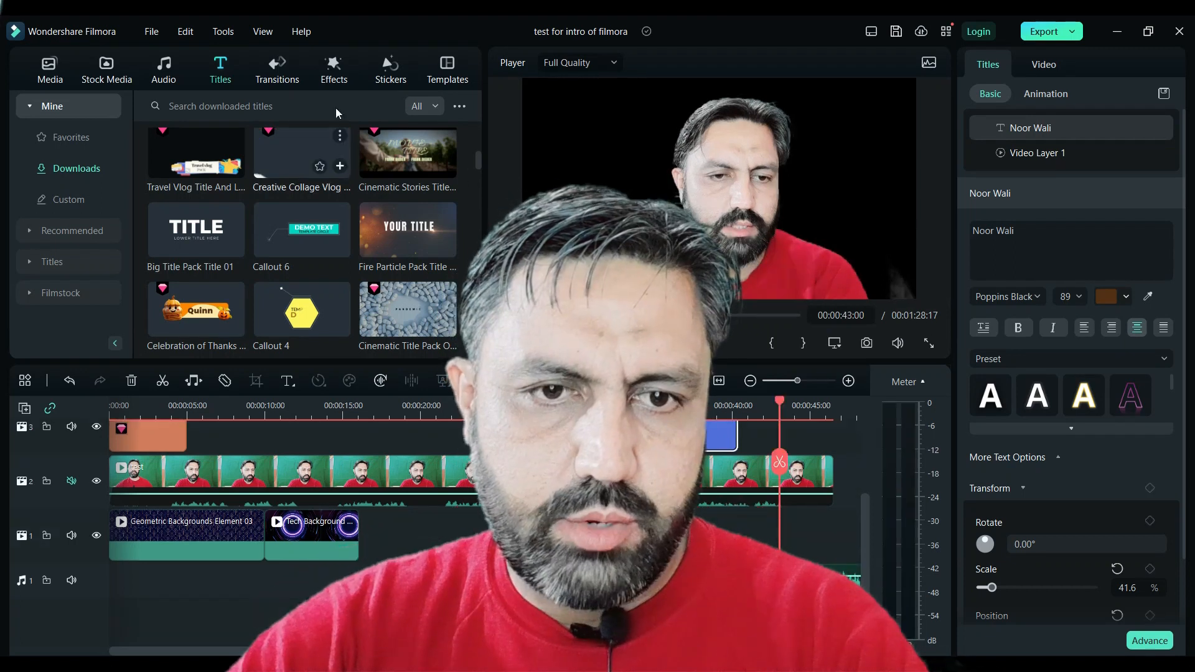
- Browse the sticker categories such as Social Media, Arrow, Like, Heart, Subscribe, Thunder and Birthday
left_click(390, 68)
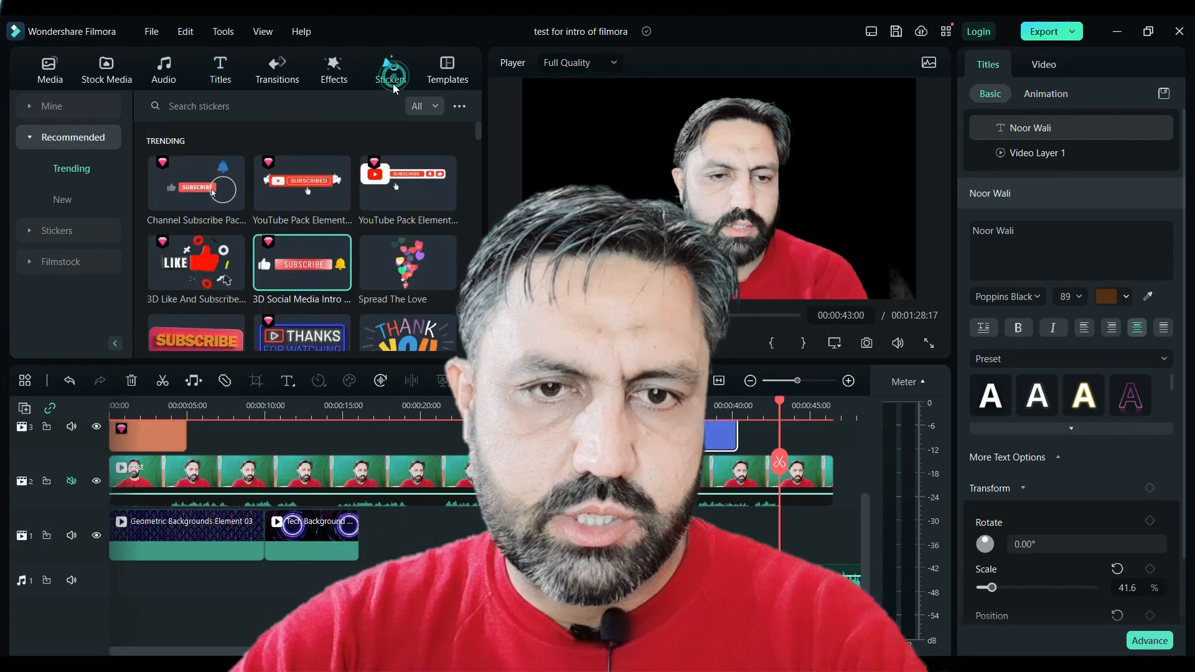
left_click(79, 234)
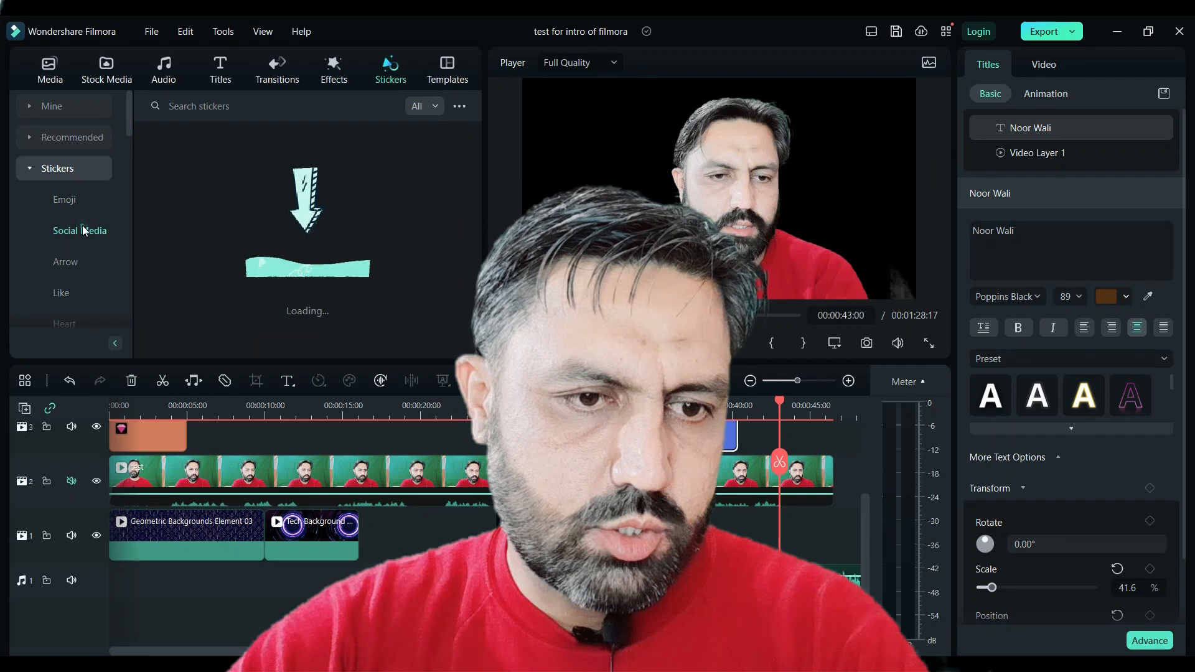
left_click(62, 262)
left_click(65, 296)
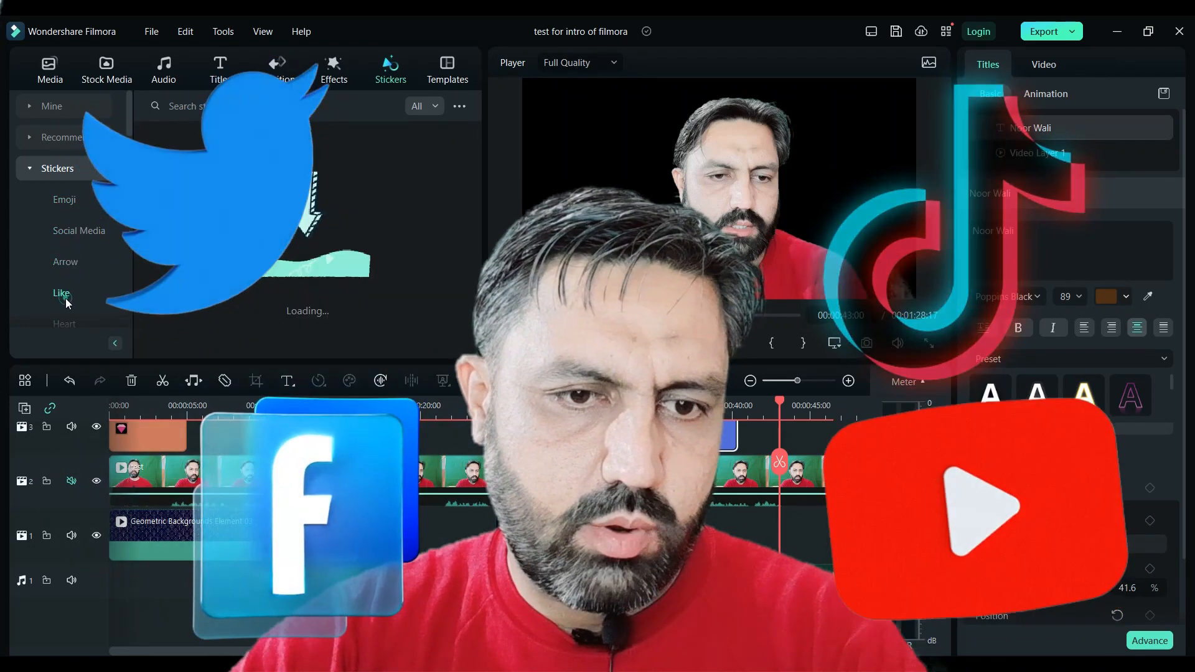
scroll(73, 274, "down", 2)
left_click(68, 231)
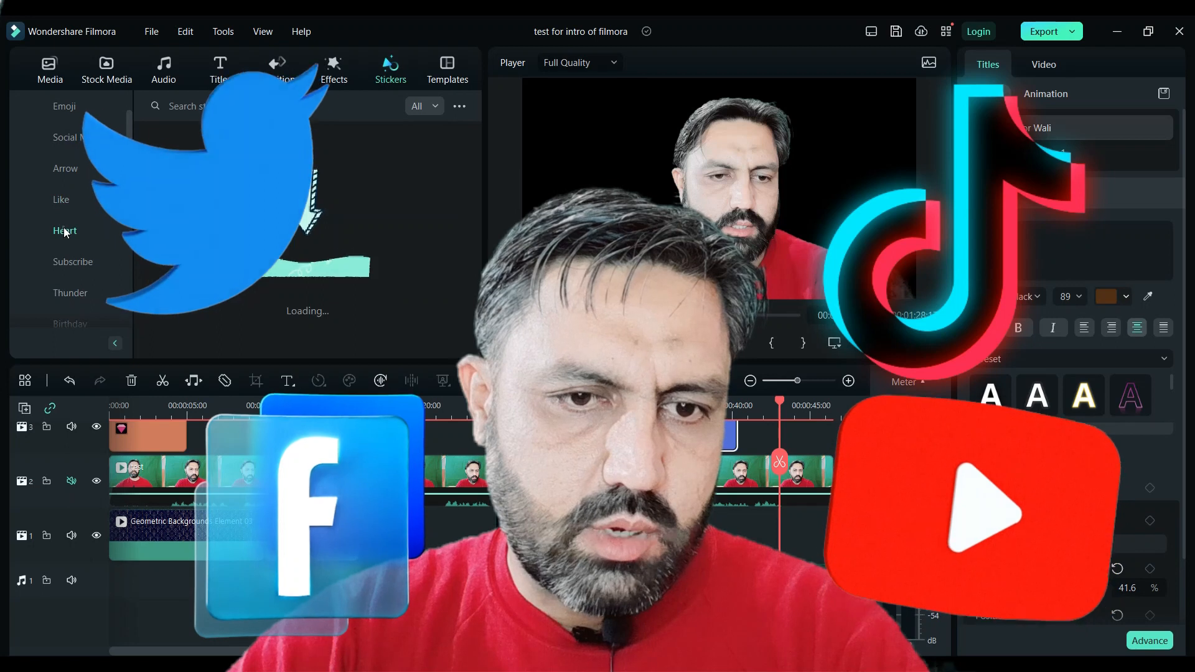
left_click(77, 264)
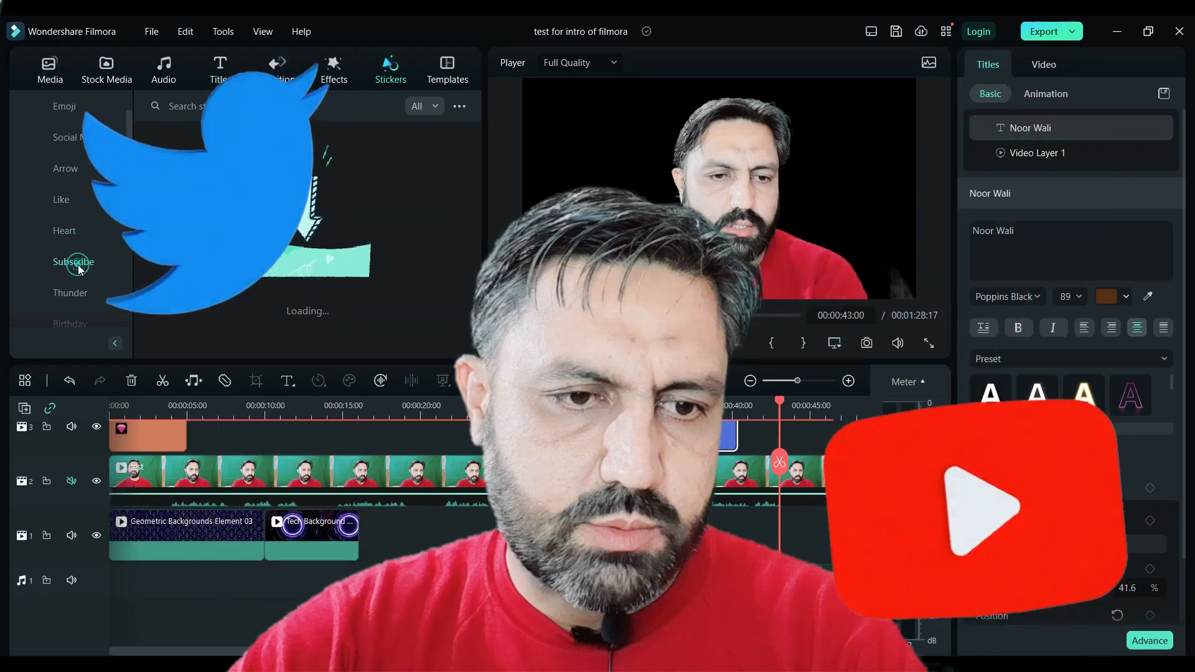
left_click(73, 297)
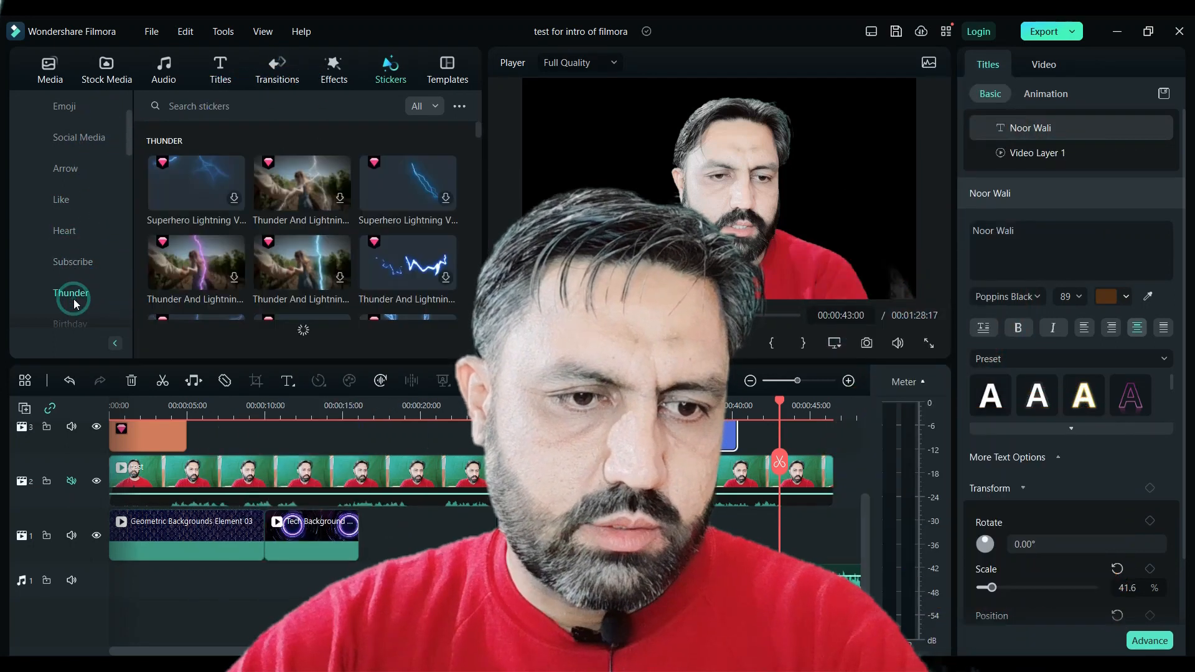
scroll(74, 298, "down", 2)
left_click(70, 231)
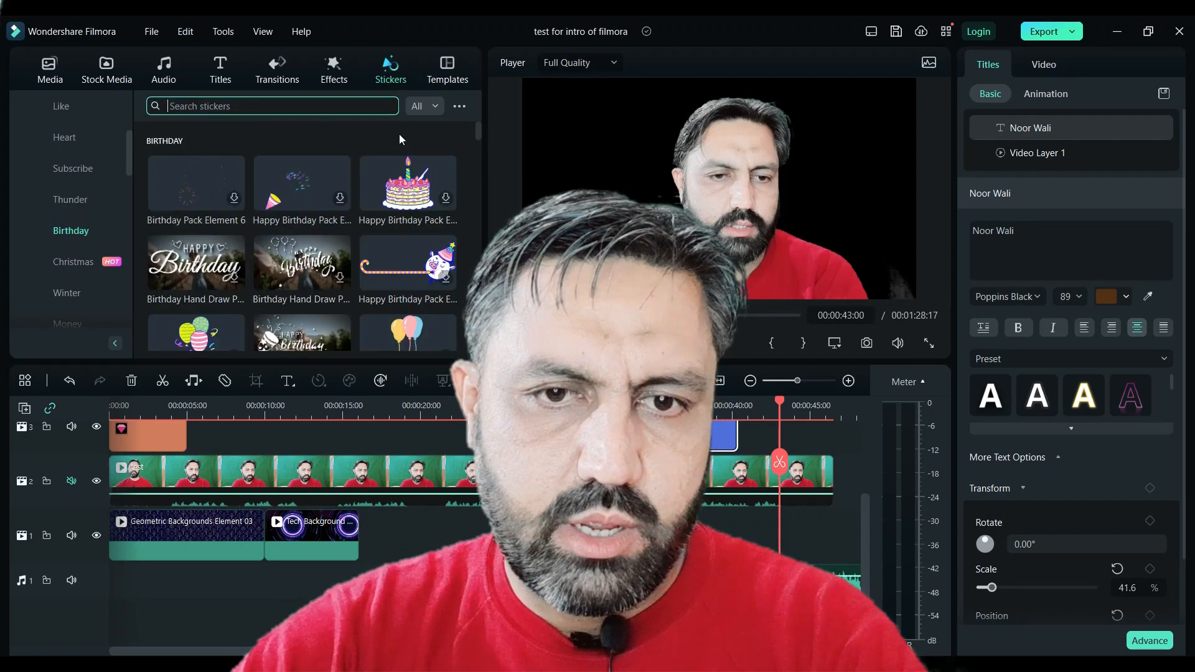
- Browse the template categories such as Split Screen, Cinematic, Logo Reveal, Intro and Subscribe
left_click(437, 82)
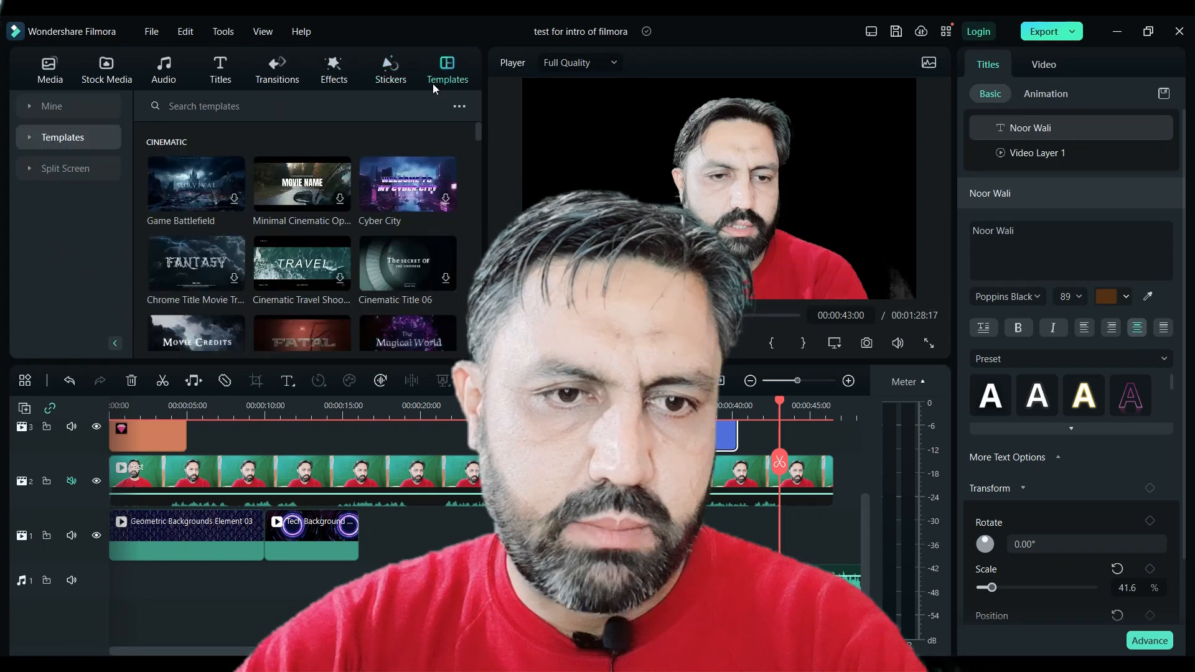
left_click(29, 171)
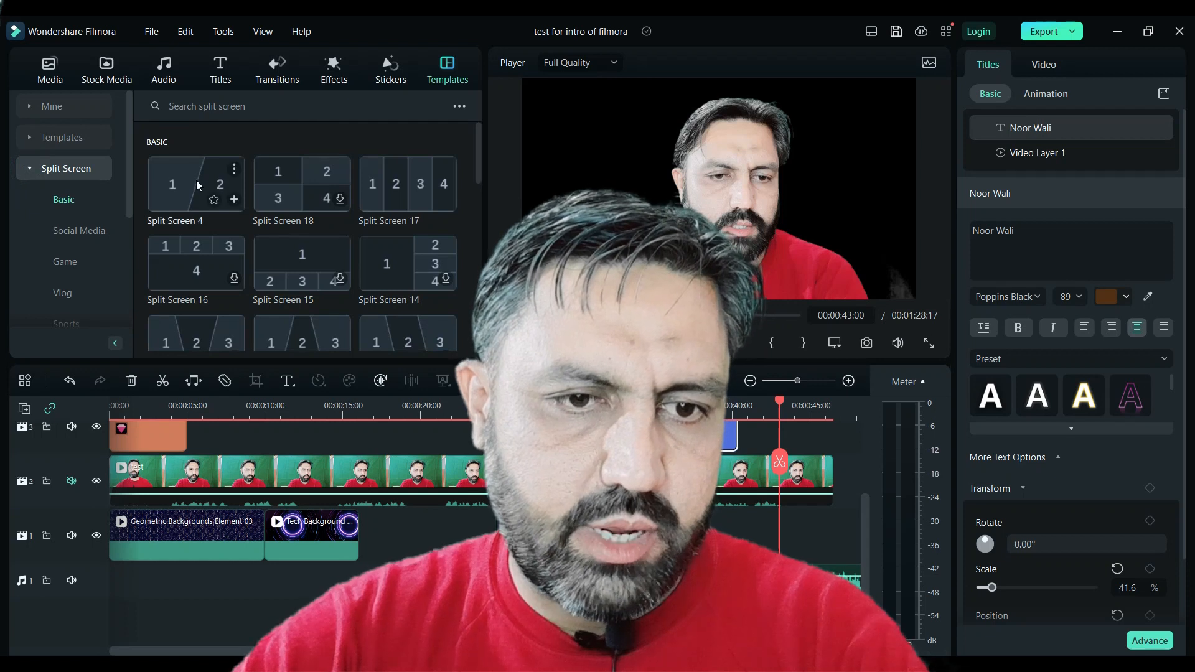
left_click(71, 137)
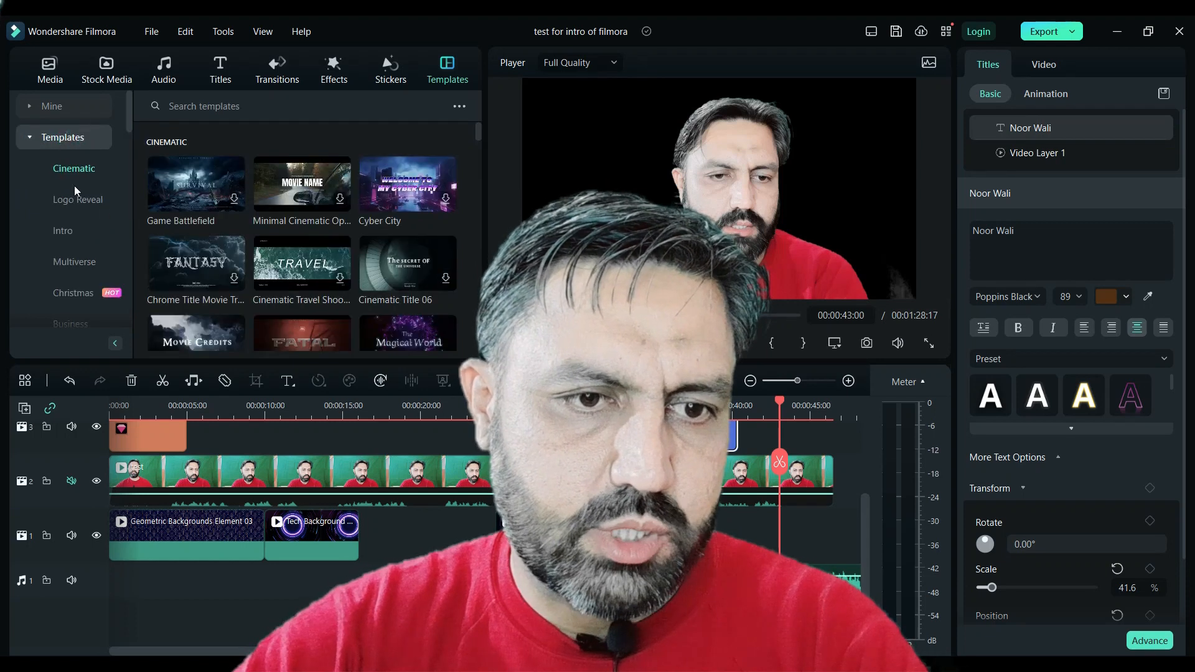
left_click(76, 210)
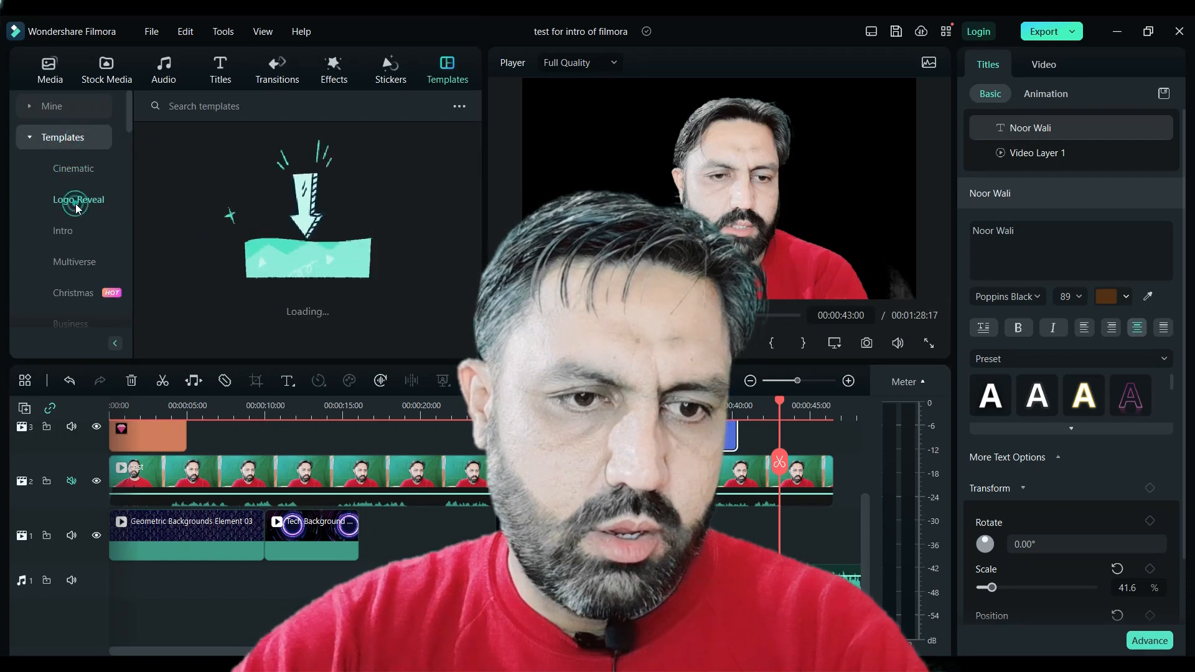
left_click(63, 232)
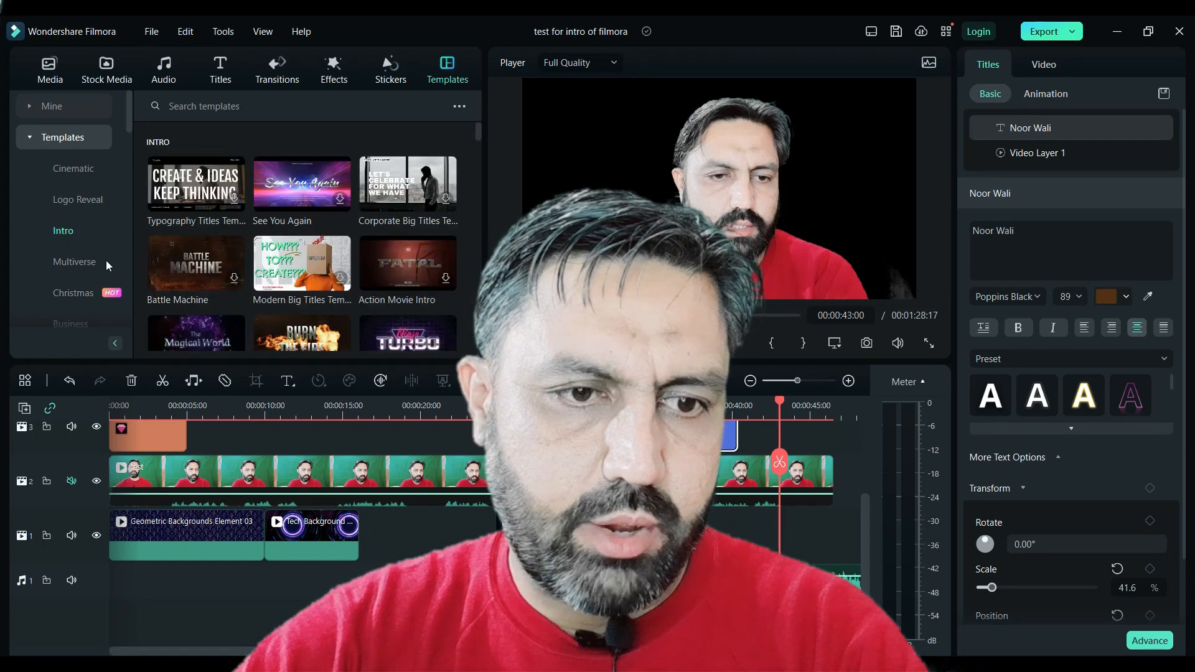
scroll(59, 261, "down", 2)
left_click(68, 229)
left_click(72, 263)
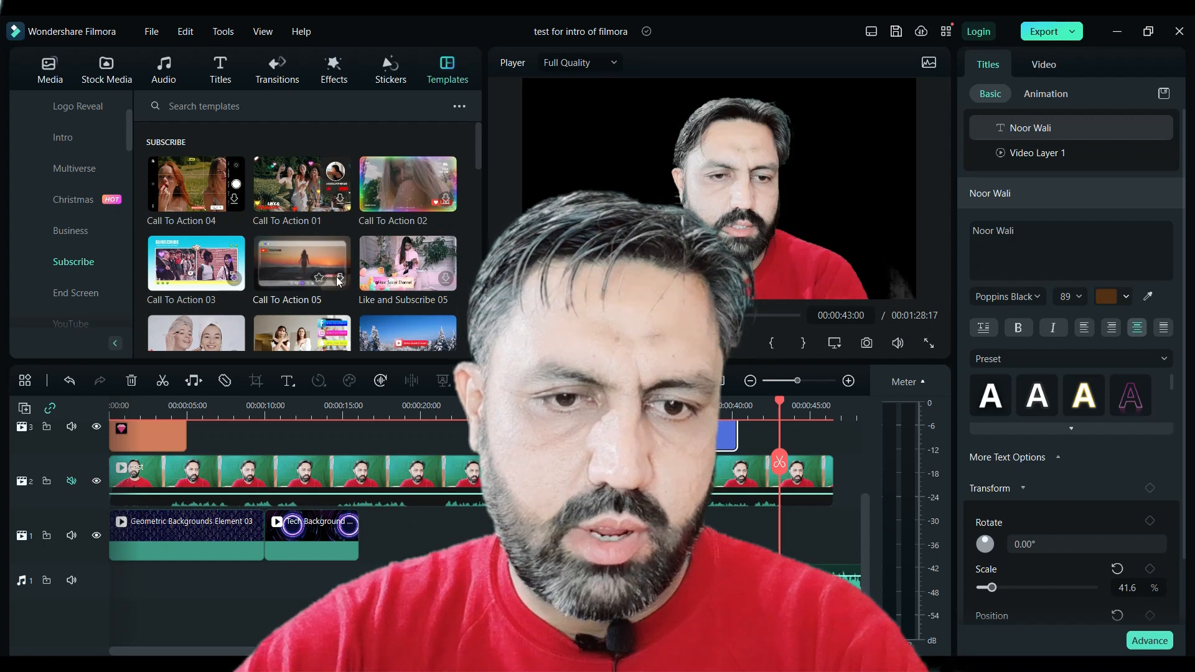
left_click(342, 284)
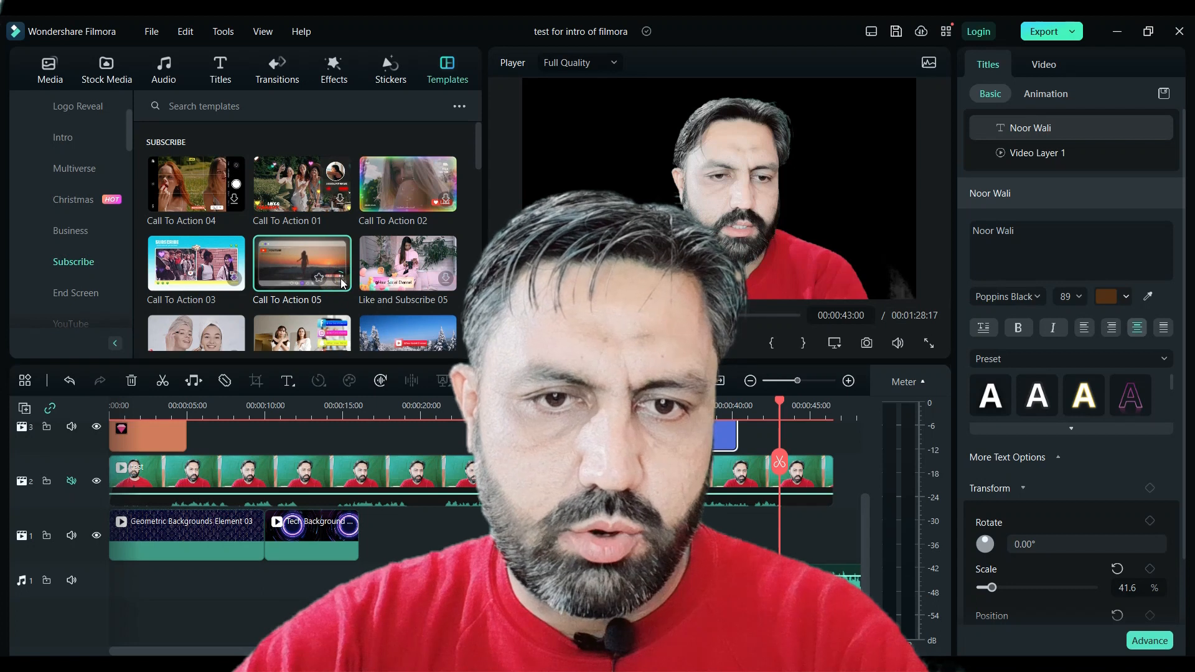
- Open the sound effect library and delete The Best Moment-AI music clip from the audio track
left_click(163, 74)
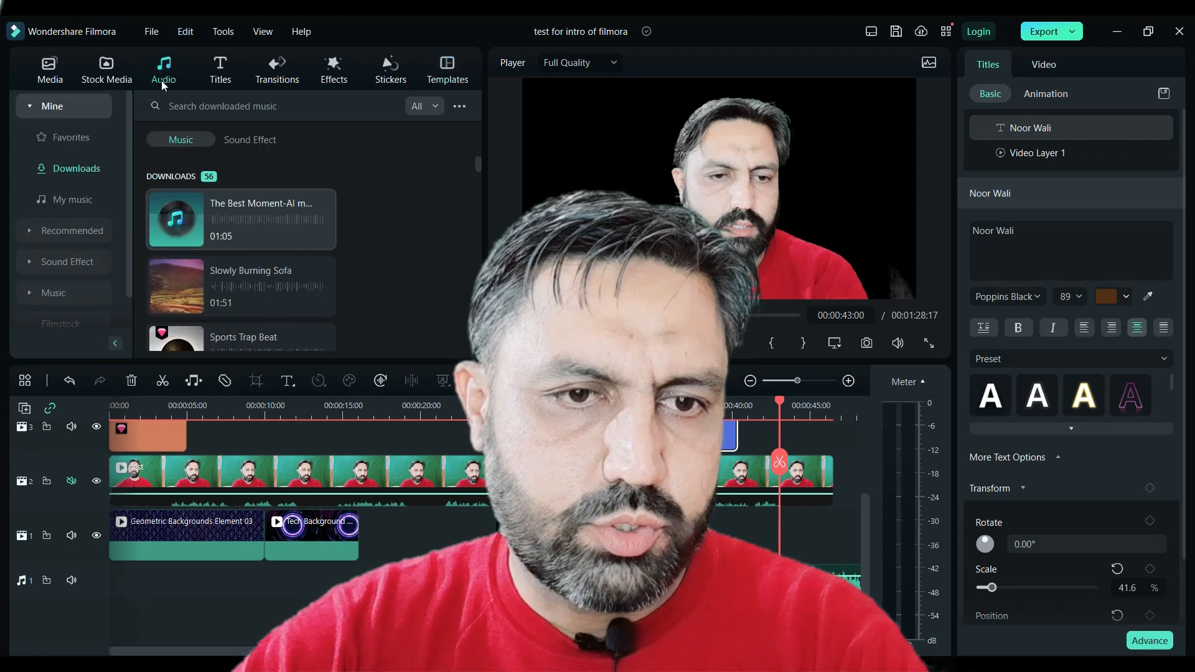
left_click(34, 233)
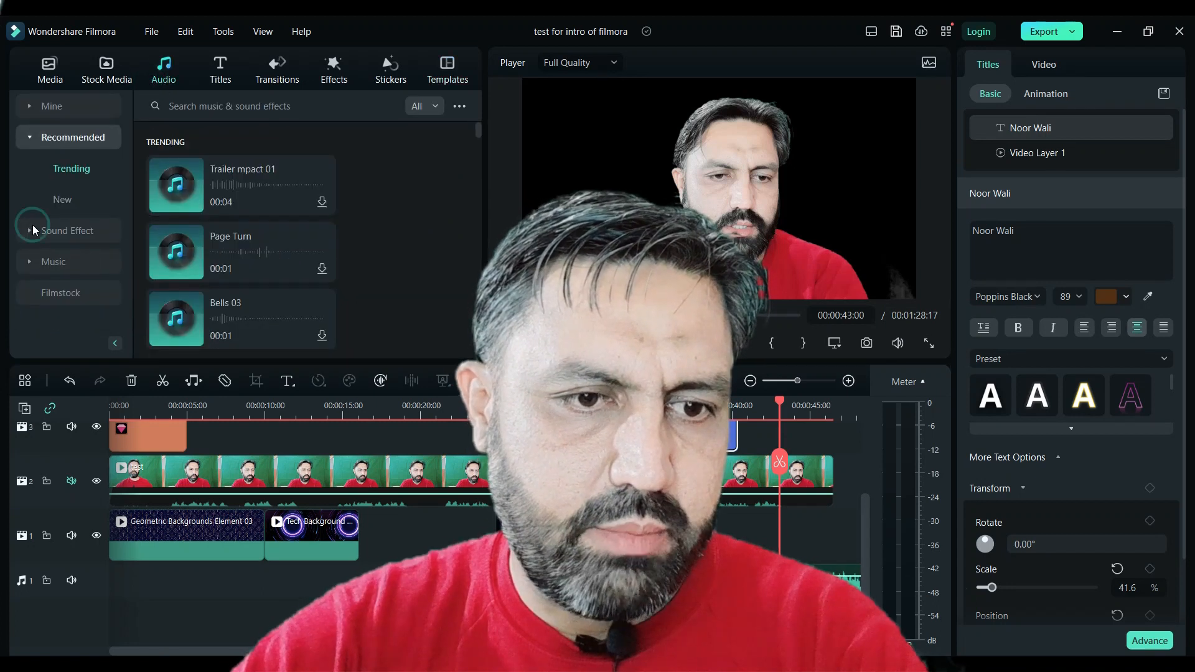
left_click(35, 231)
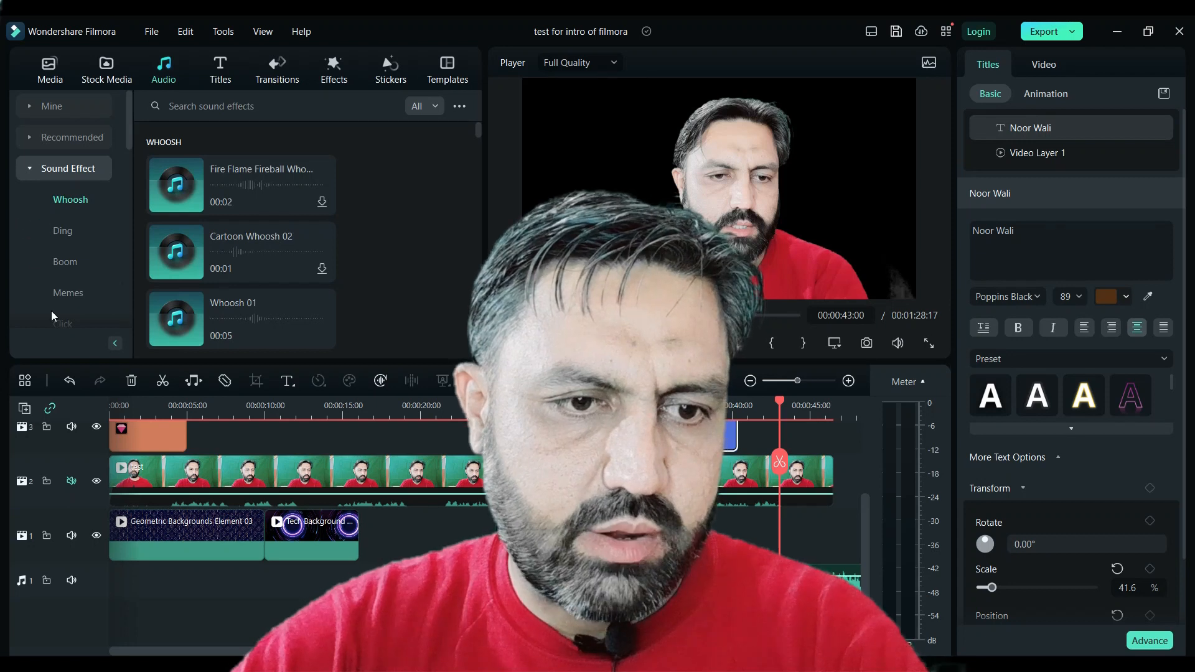
left_click(772, 582)
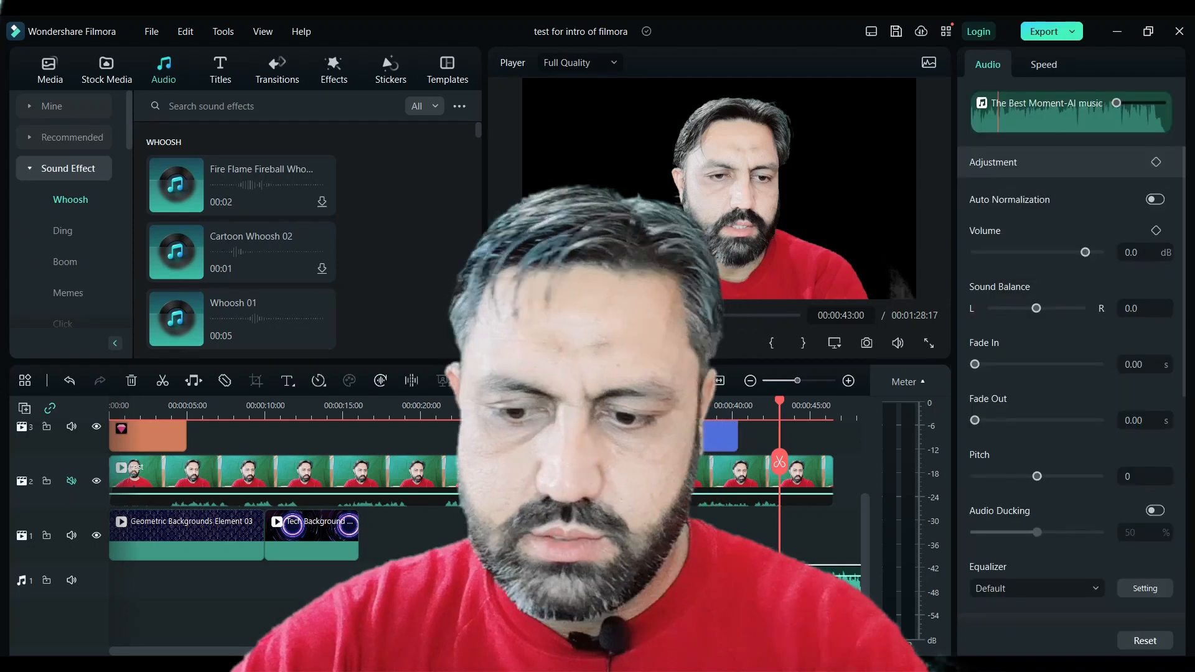
key("Delete")
left_click(772, 582)
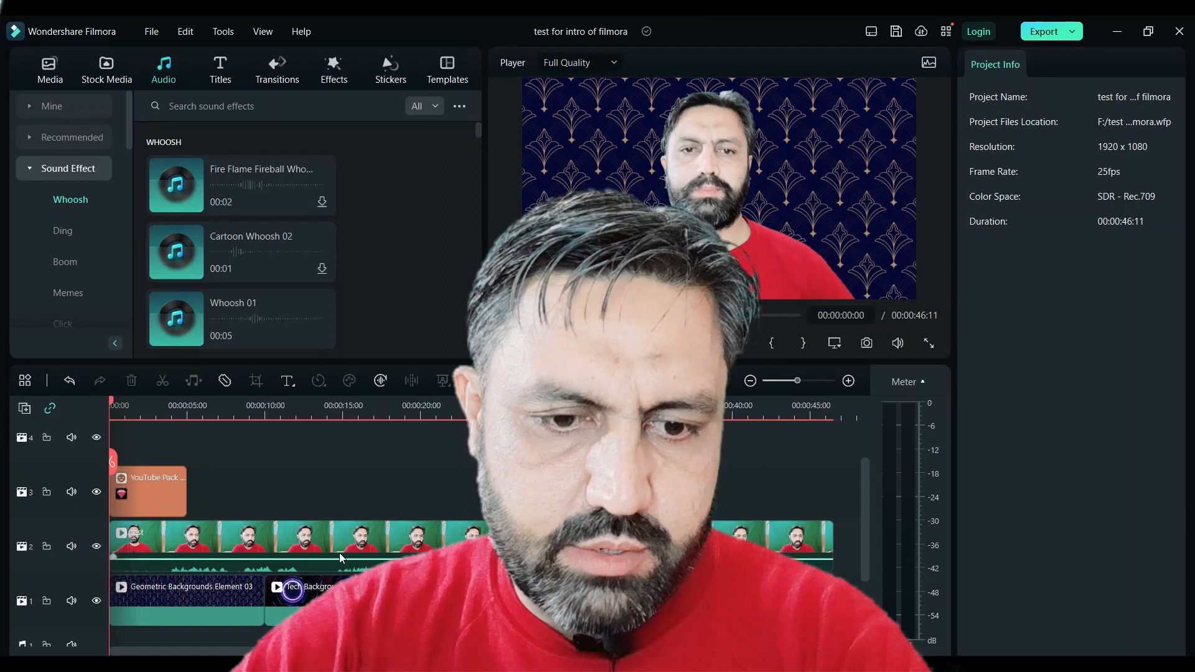
- Raise the presenter video's volume to 12.00 dB
left_click_drag(341, 557, 347, 530)
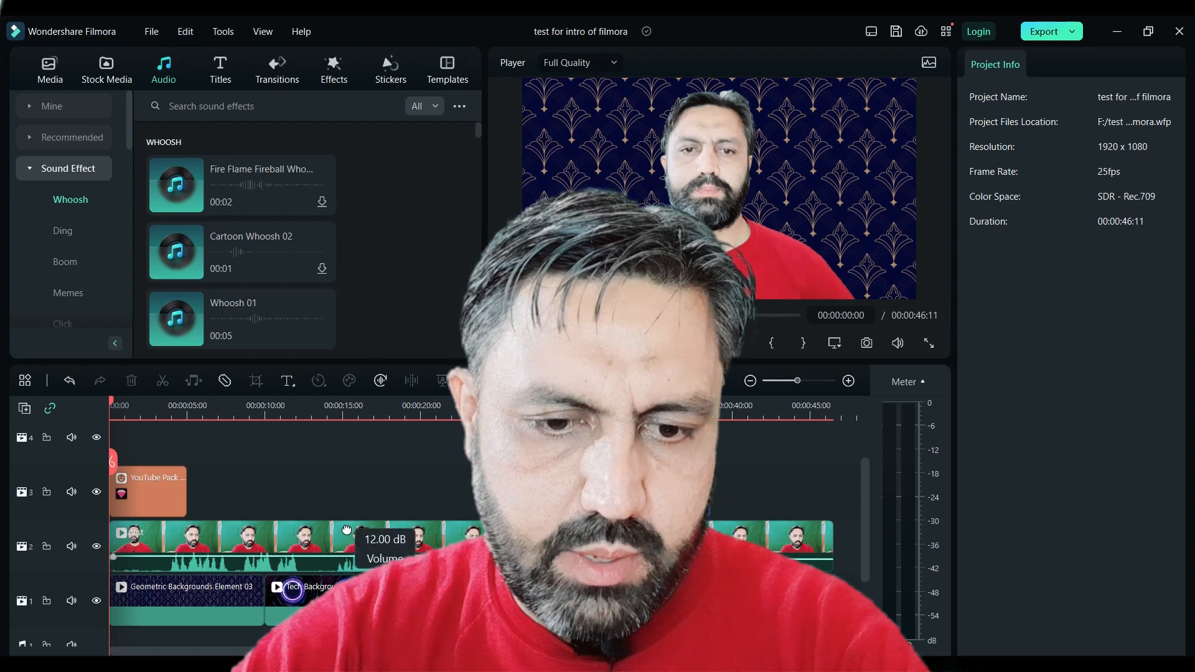
left_click(347, 528)
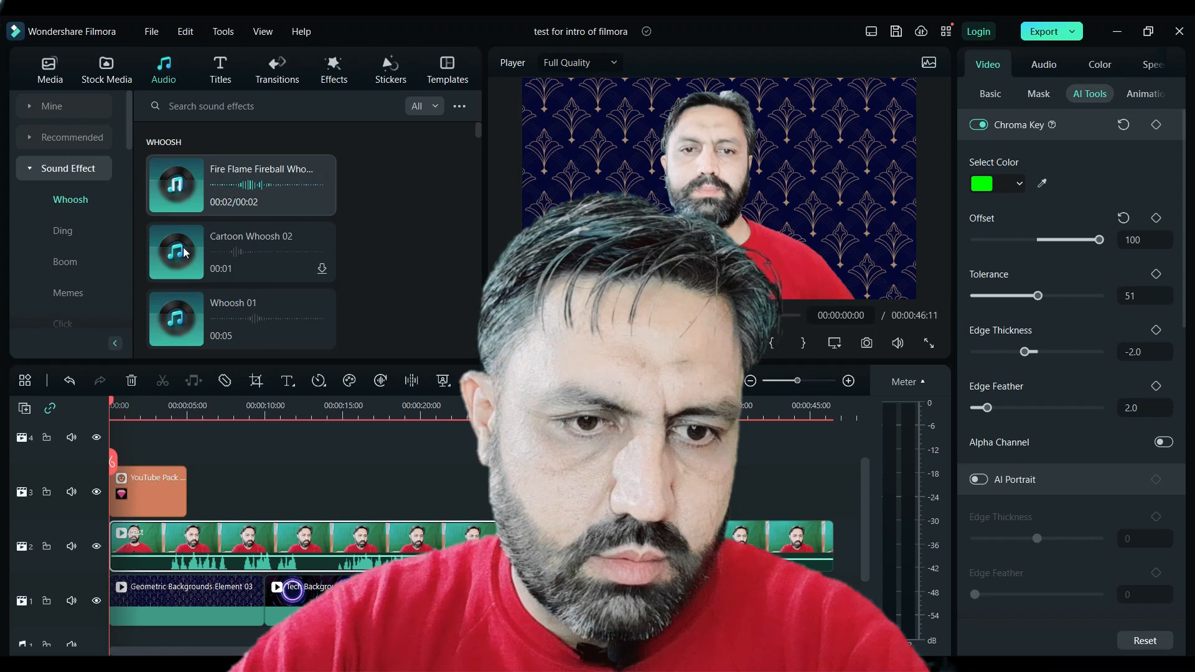
- Add the Memes-Children Yay sound effect to the audio track at about 00:00:08
scroll(66, 231, "down", 3)
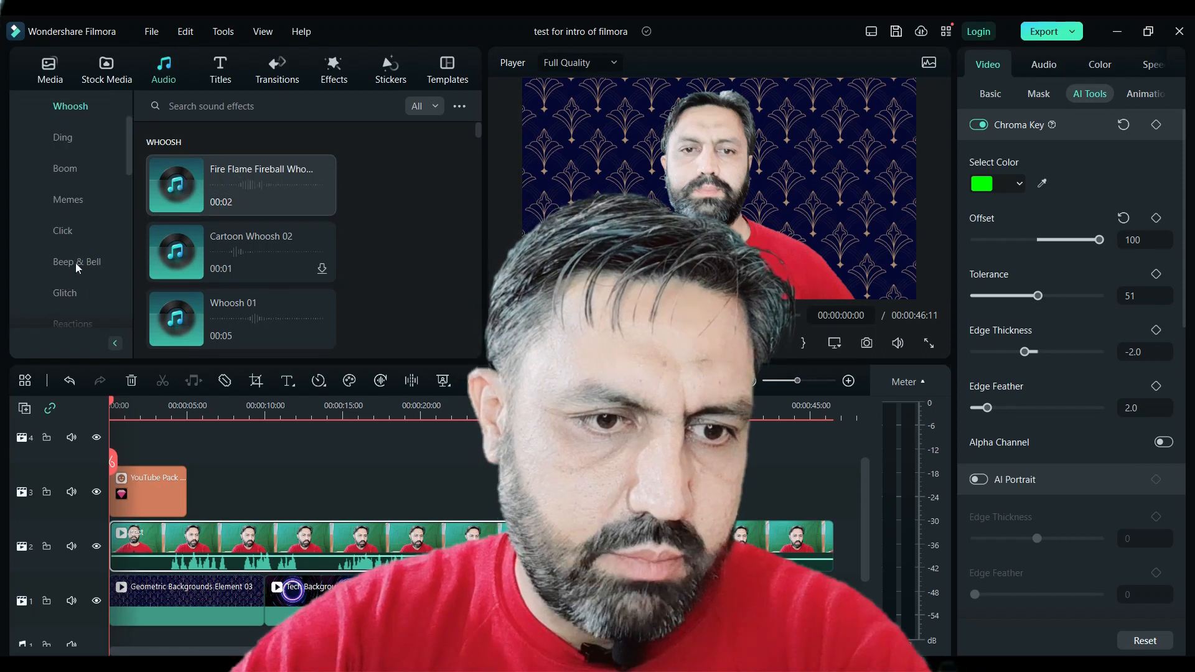
left_click(64, 198)
left_click(274, 193)
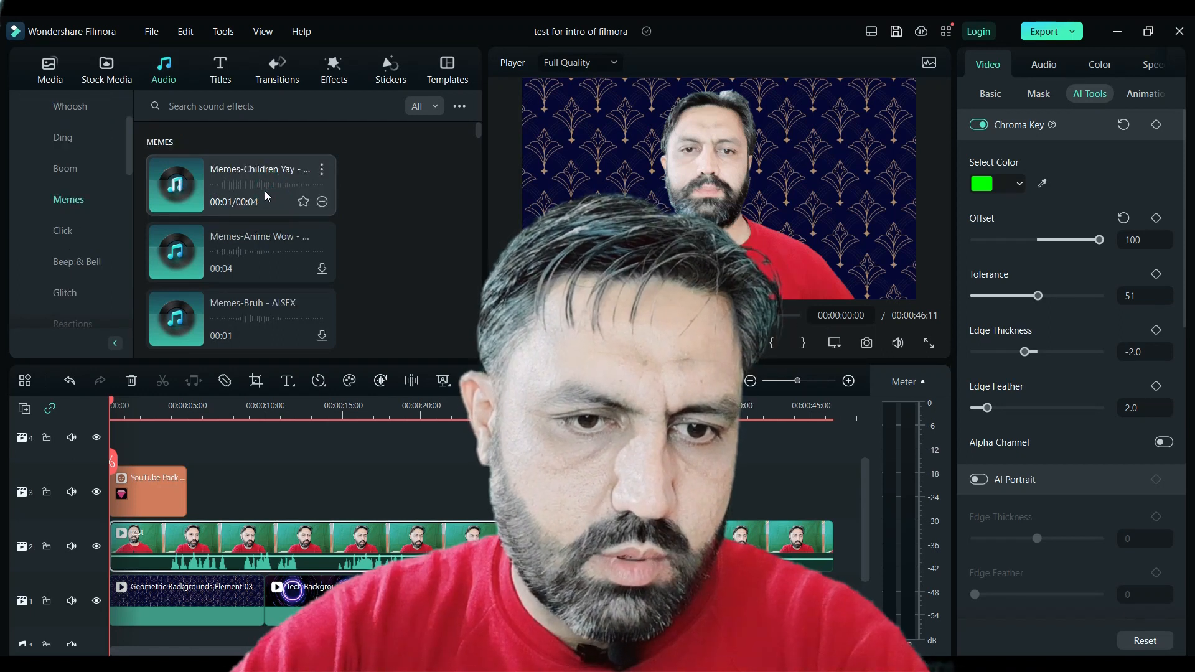
left_click_drag(214, 182, 246, 512)
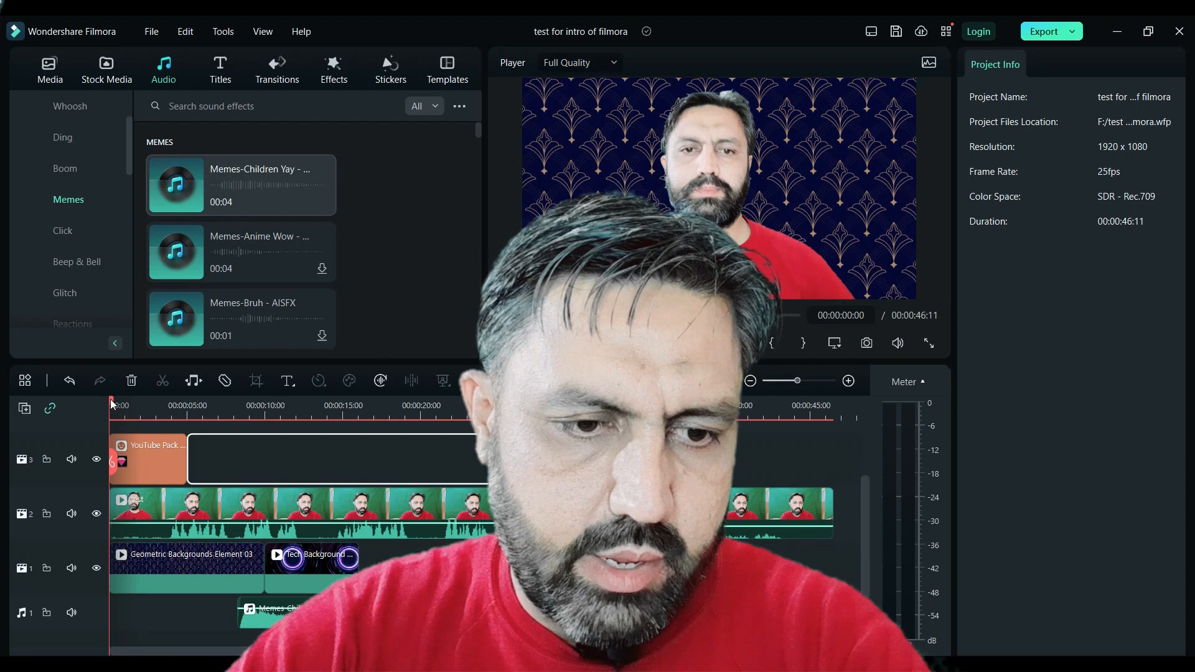
- Play the timeline from about 00:00:07 to review the added sound effect
left_click_drag(110, 401, 171, 406)
left_click(222, 447)
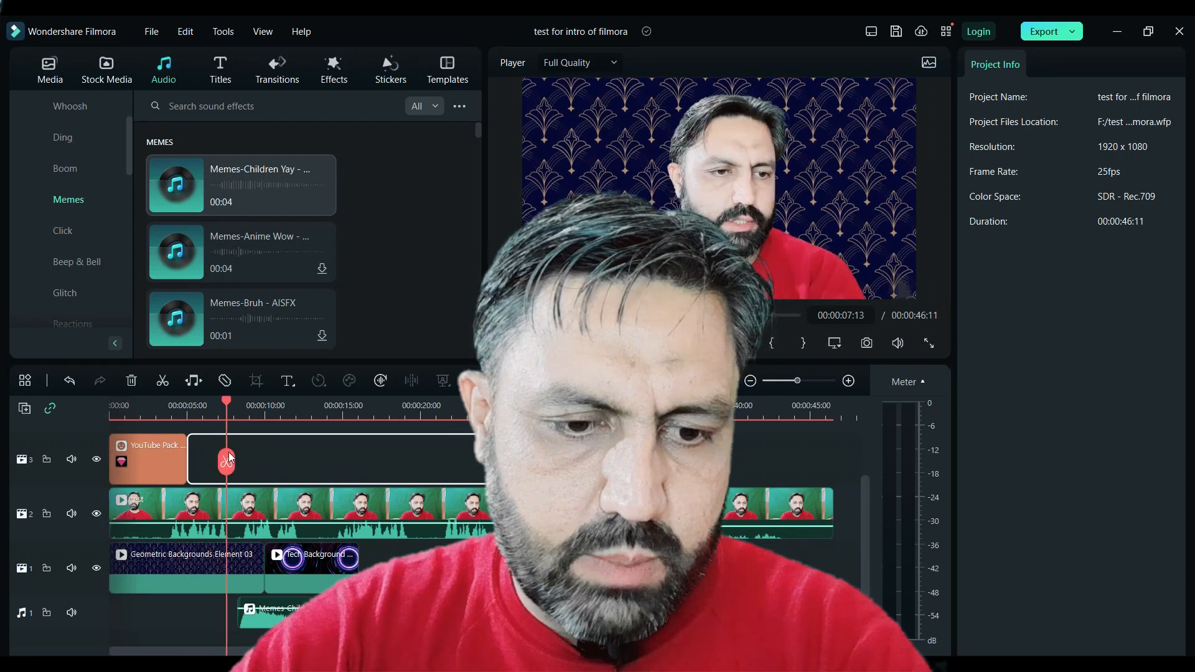
key("space")
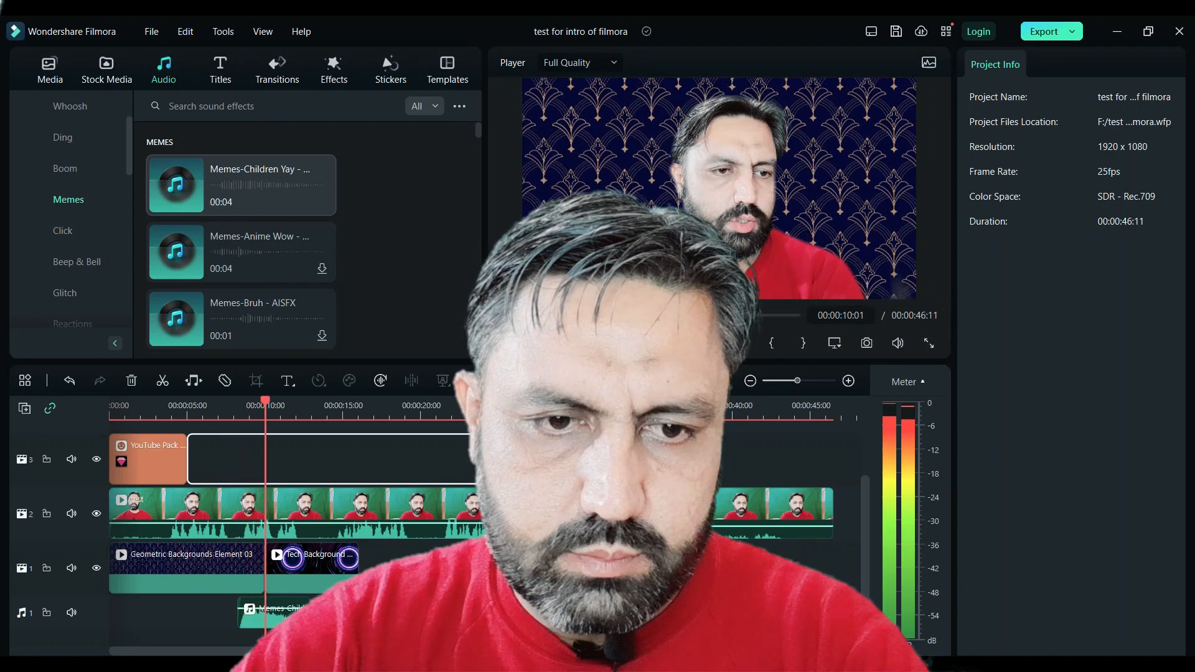
- Download the Memes-Funny Laugh 01 sound effect and try to place it on the timeline near 00:00:20
scroll(259, 263, "down", 1)
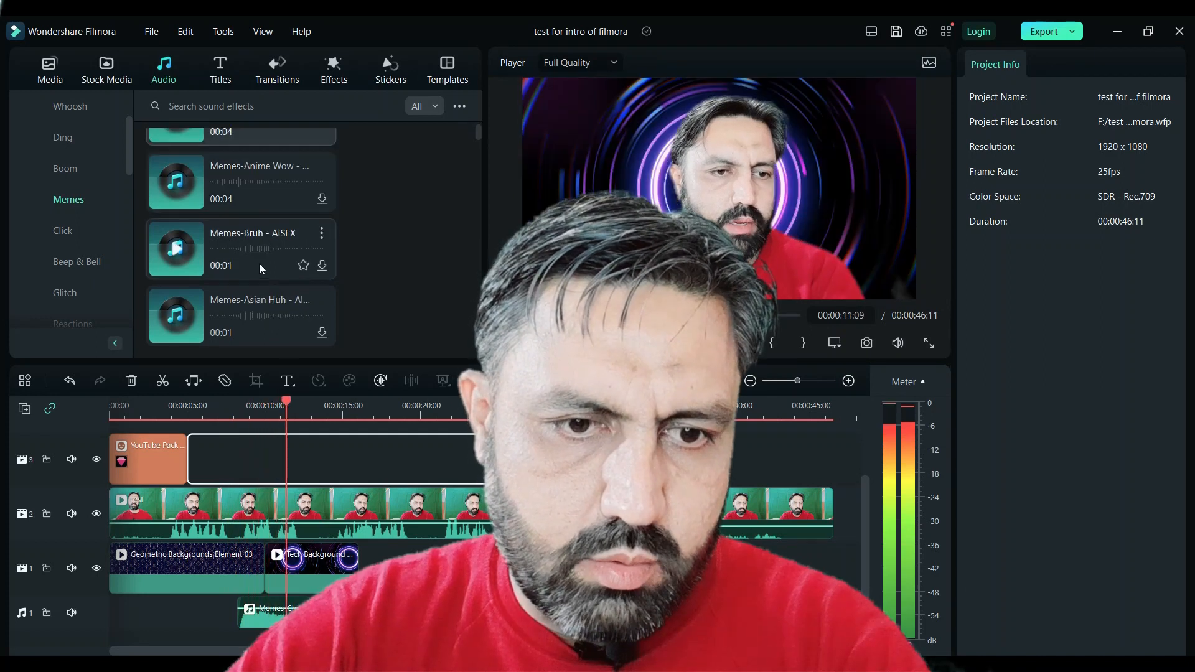
scroll(315, 335, "down", 1)
left_click(322, 330)
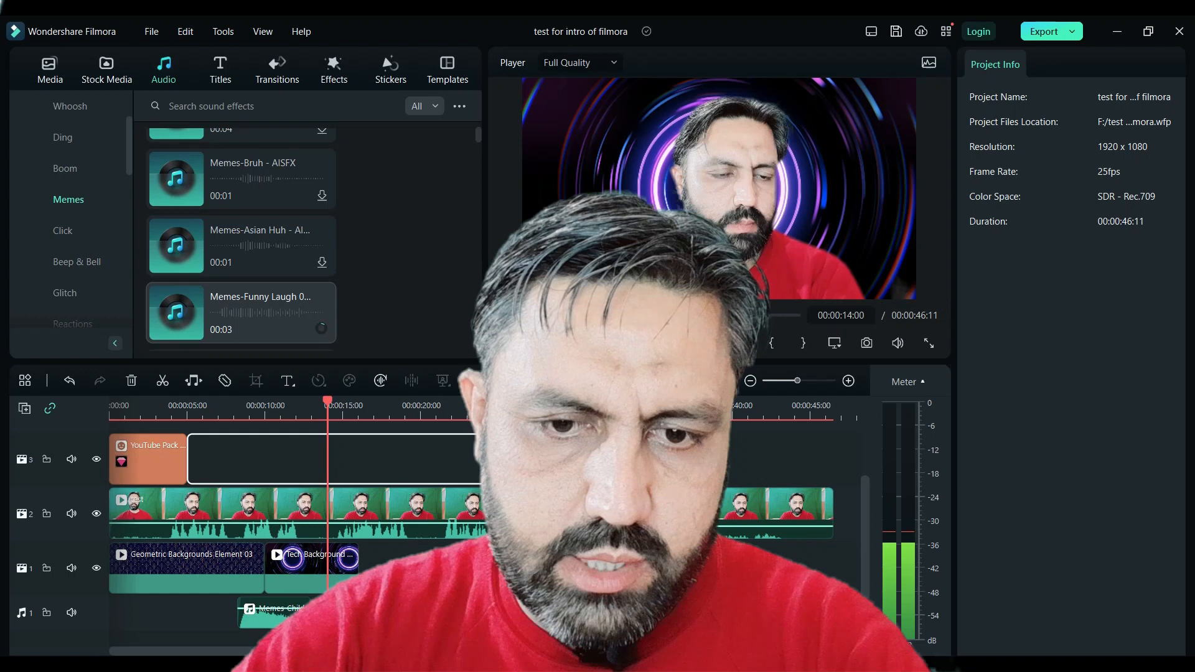
left_click(570, 343)
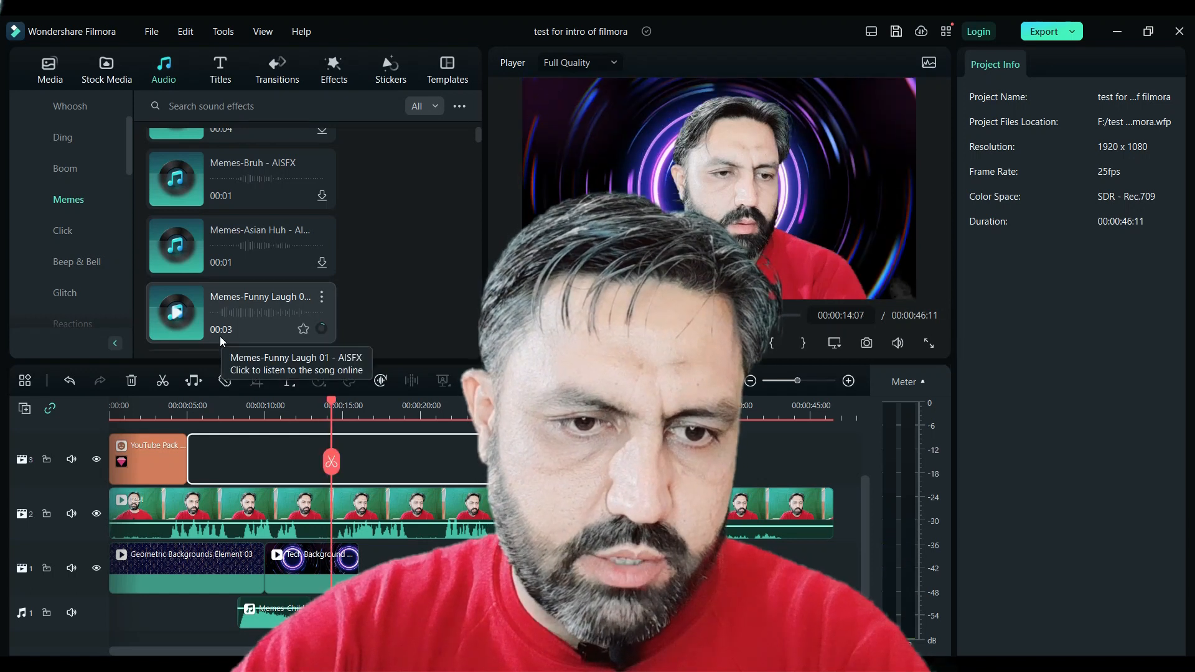
left_click(248, 314)
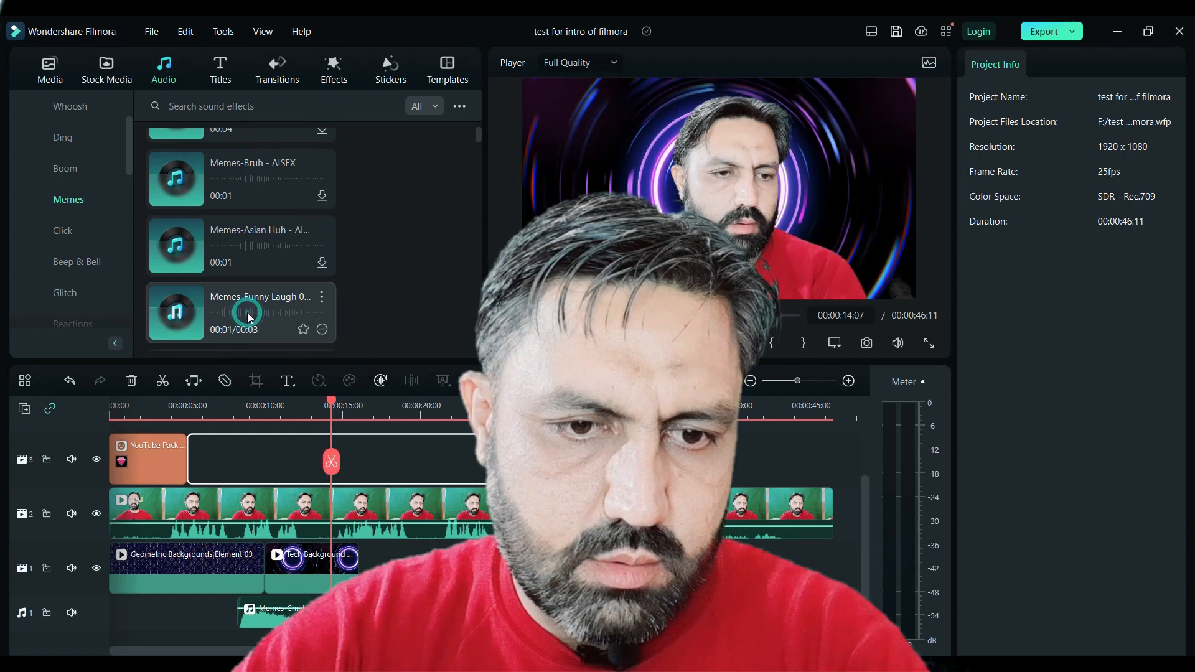
left_click_drag(248, 313, 417, 582)
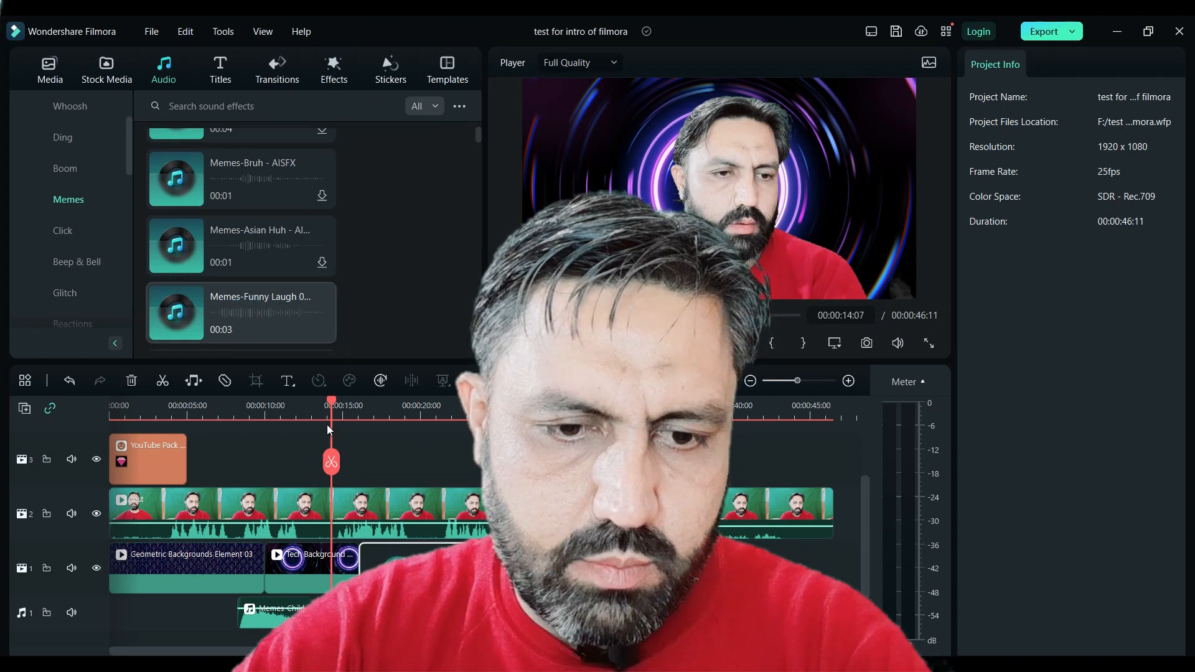
- Filter the Pexels travel photos to Landscape and add the green field photo to track 1 at about 00:00:21
left_click_drag(395, 455, 428, 454)
left_click(103, 65)
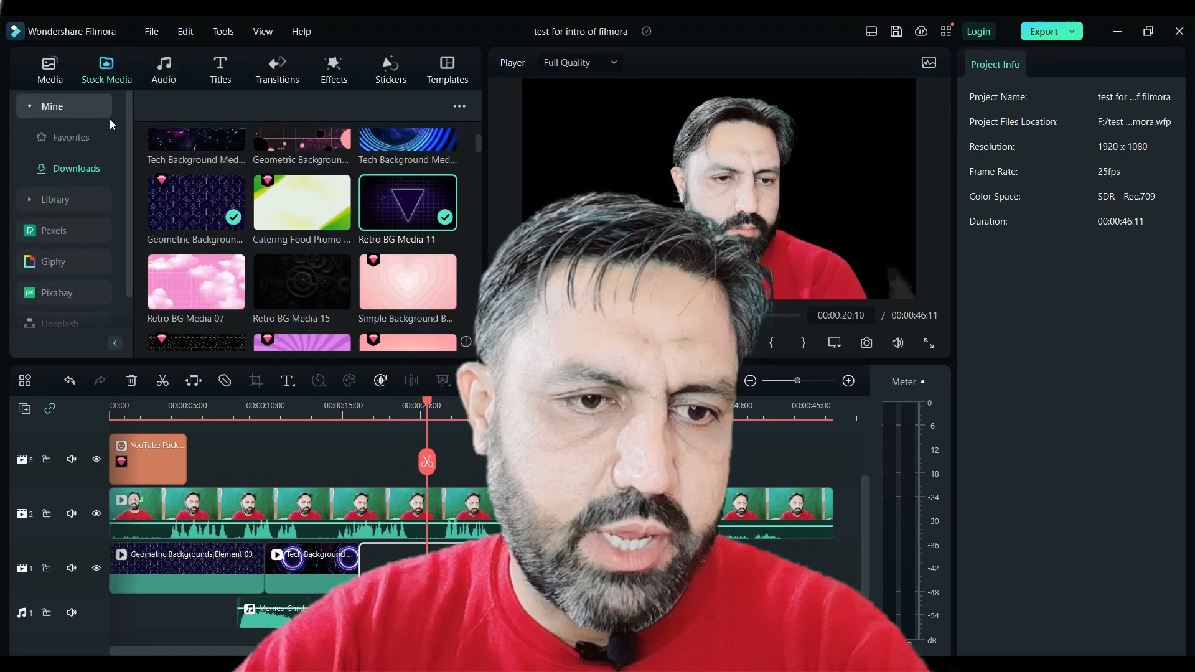
left_click(53, 231)
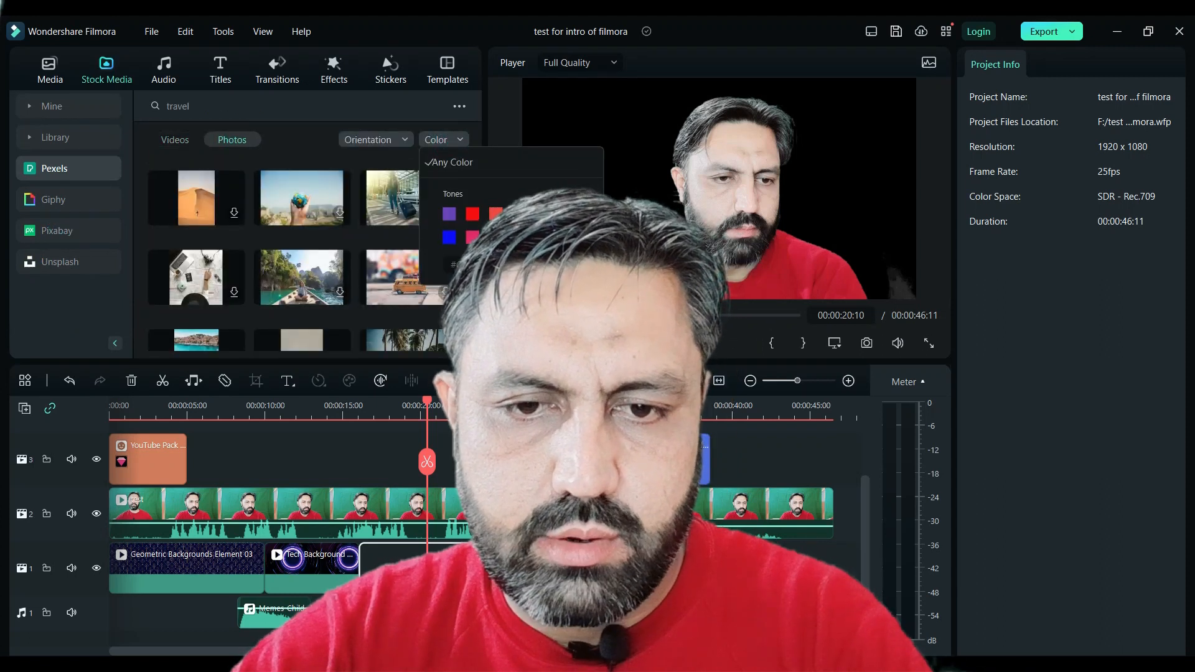
left_click(519, 237)
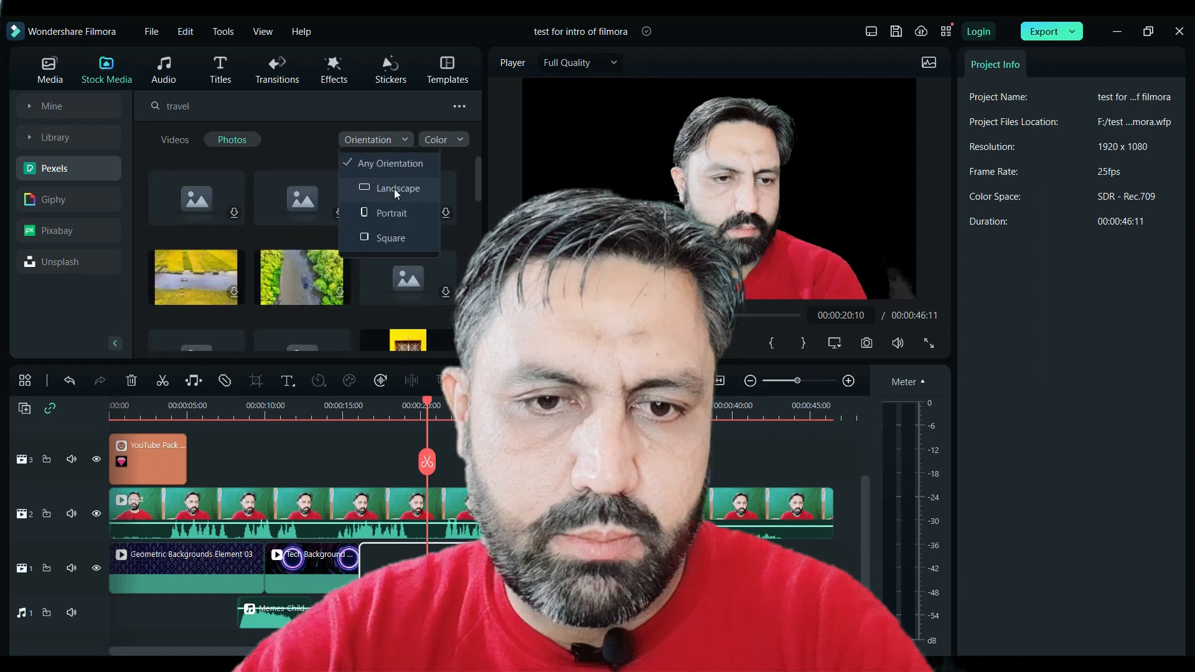
left_click(394, 188)
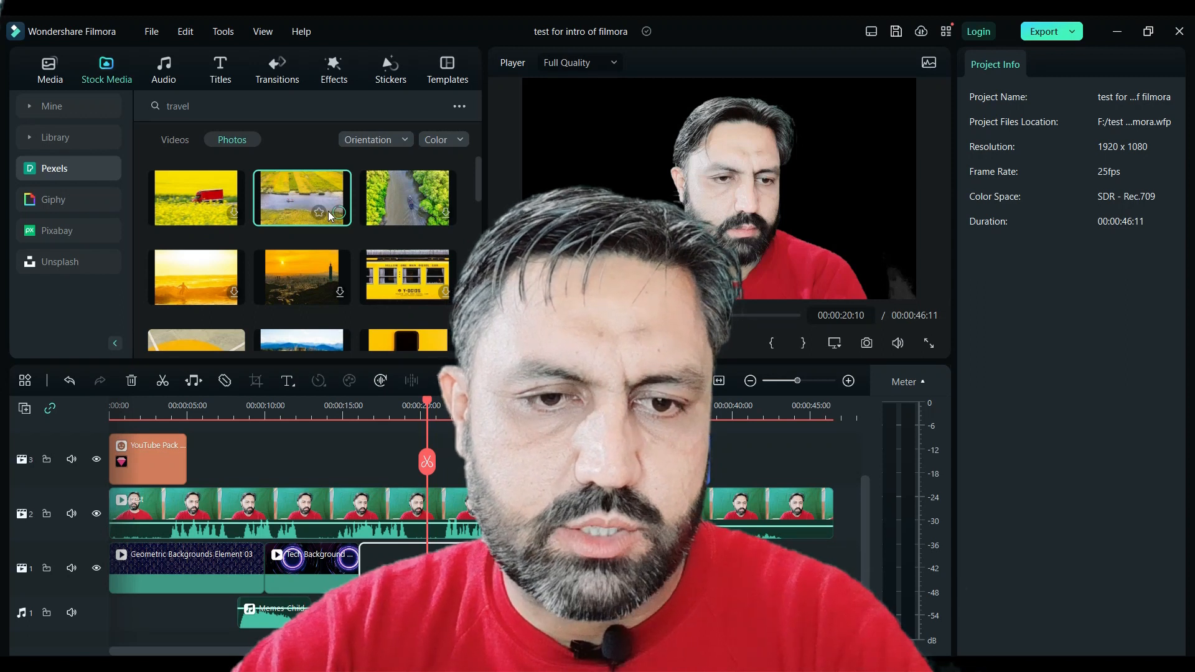
left_click_drag(330, 211, 451, 439)
left_click_drag(447, 532, 449, 551)
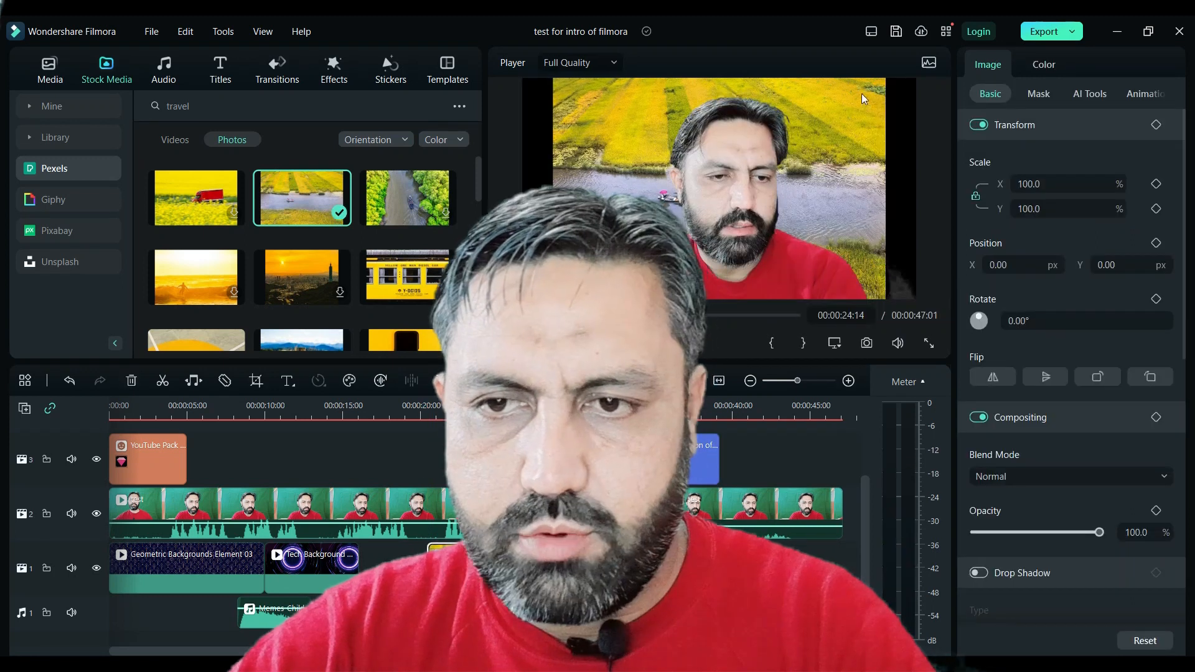
- Save the project and export it locally as MP4 with Higher quality
left_click(895, 32)
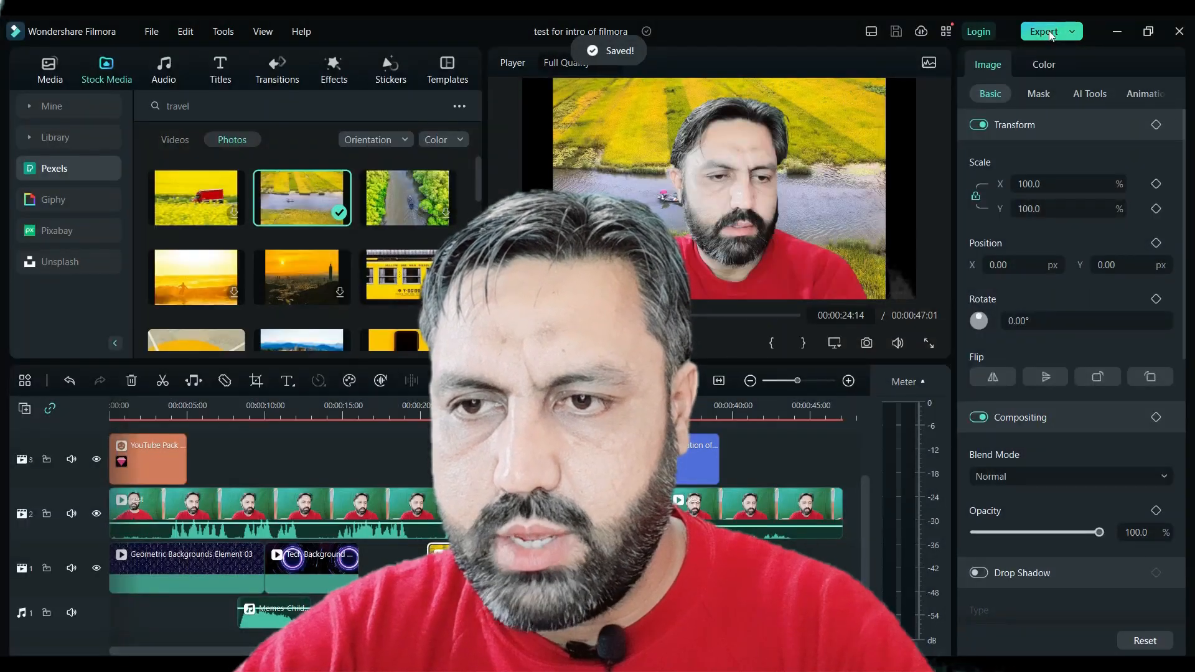
left_click(1048, 31)
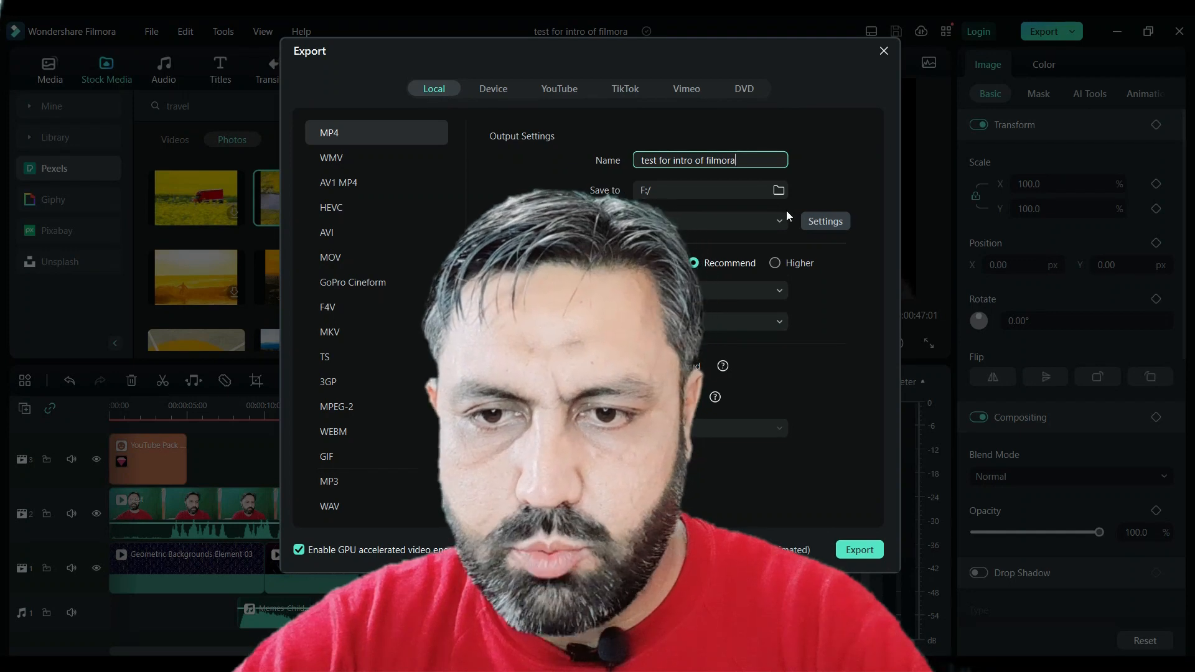
left_click(775, 266)
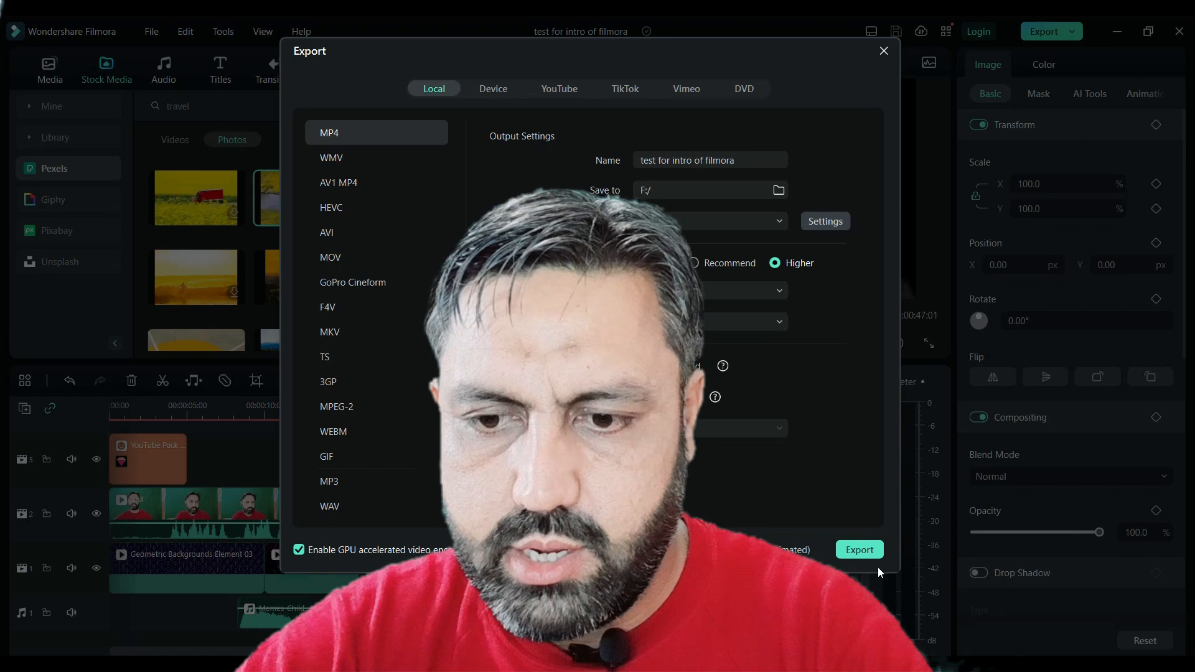
left_click(858, 549)
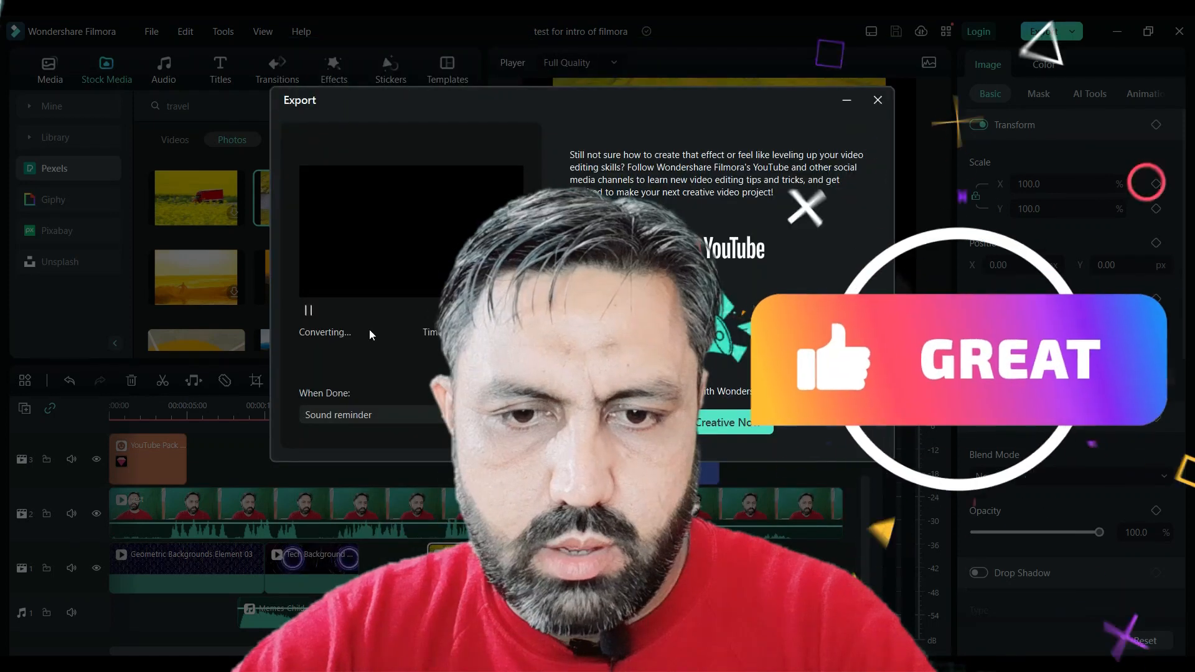